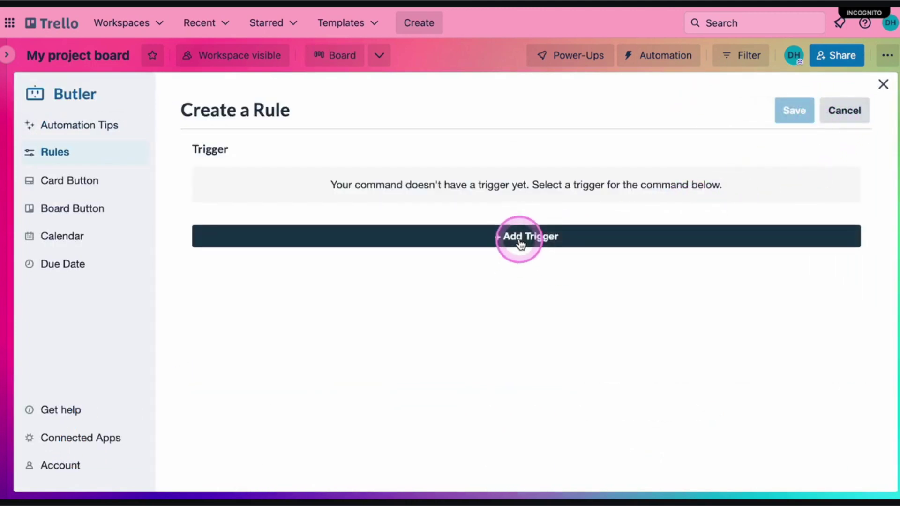
scroll(262, 334, "down", 1)
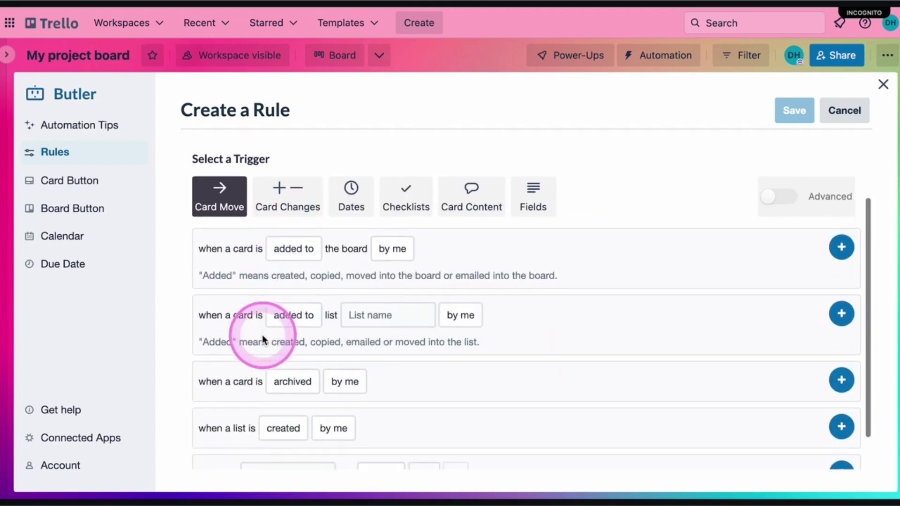
Browse the trigger categories and add the trigger 'card added to board by anyone'
left_click(290, 205)
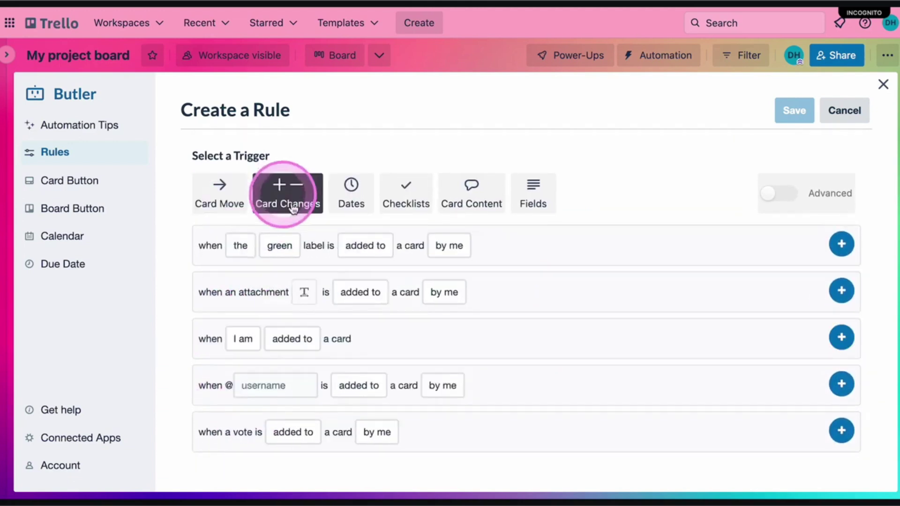
left_click(352, 196)
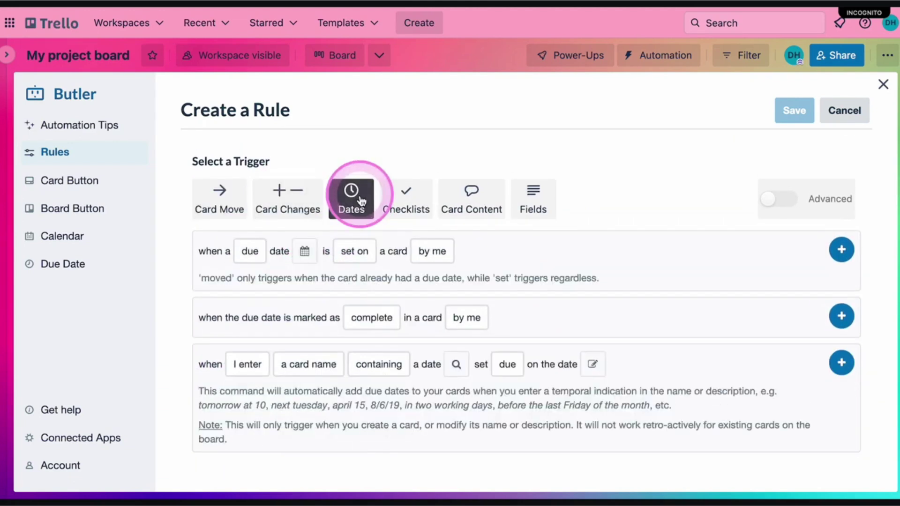
left_click(419, 205)
left_click(215, 202)
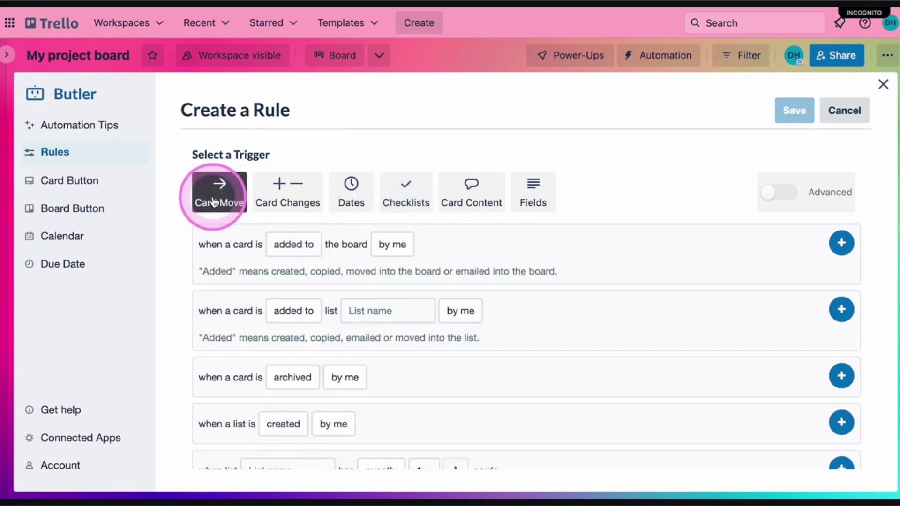
left_click(387, 244)
left_click(405, 301)
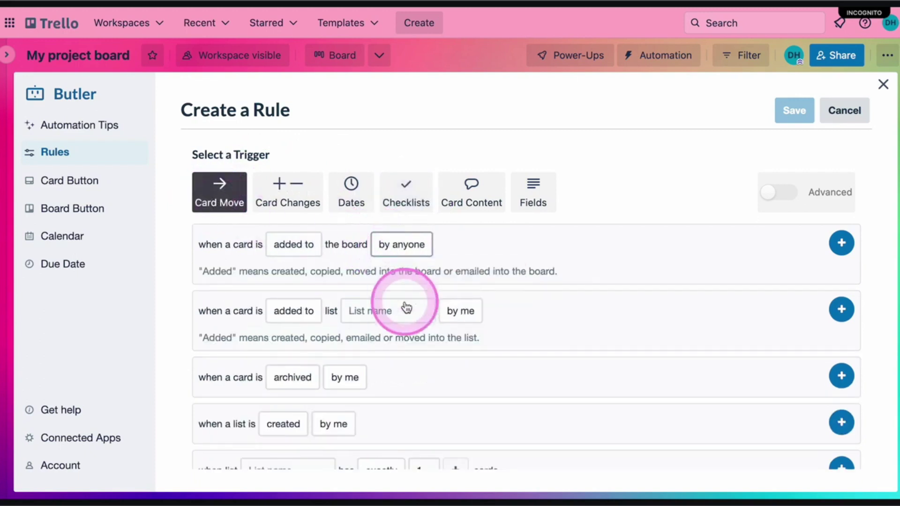
left_click(841, 242)
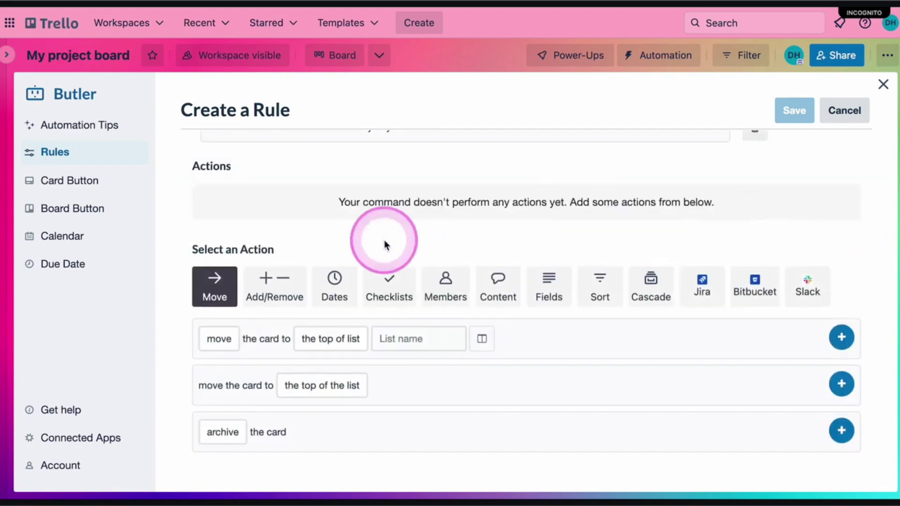
Browse the action categories and add 'join the card' as the first action
left_click(267, 290)
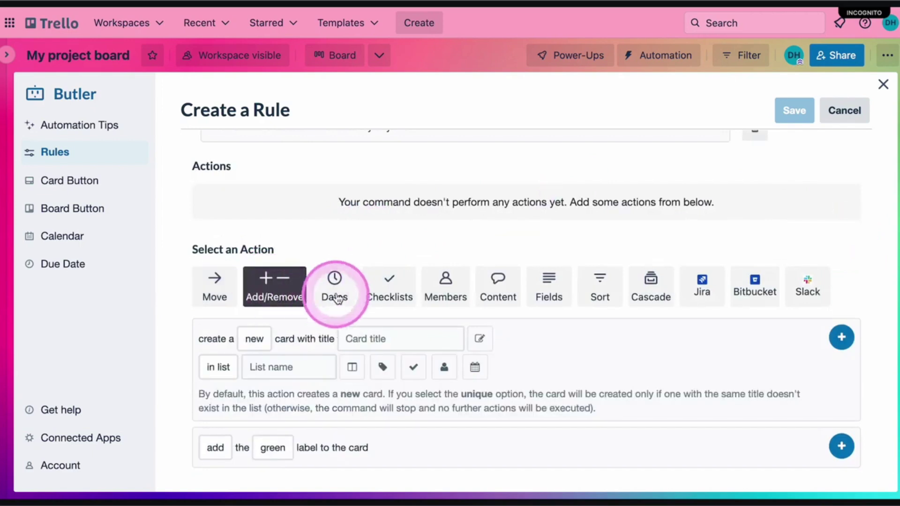
left_click(336, 285)
left_click(391, 286)
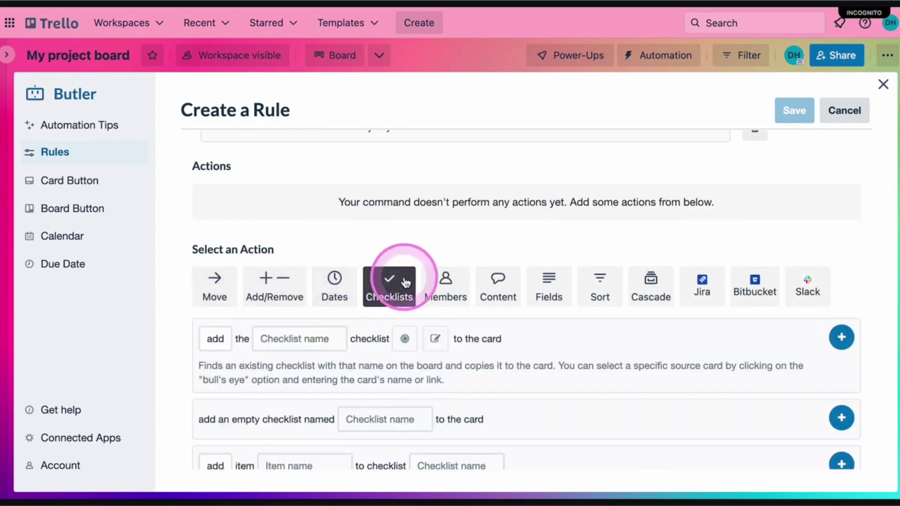
scroll(404, 281, "down", 2)
left_click(445, 184)
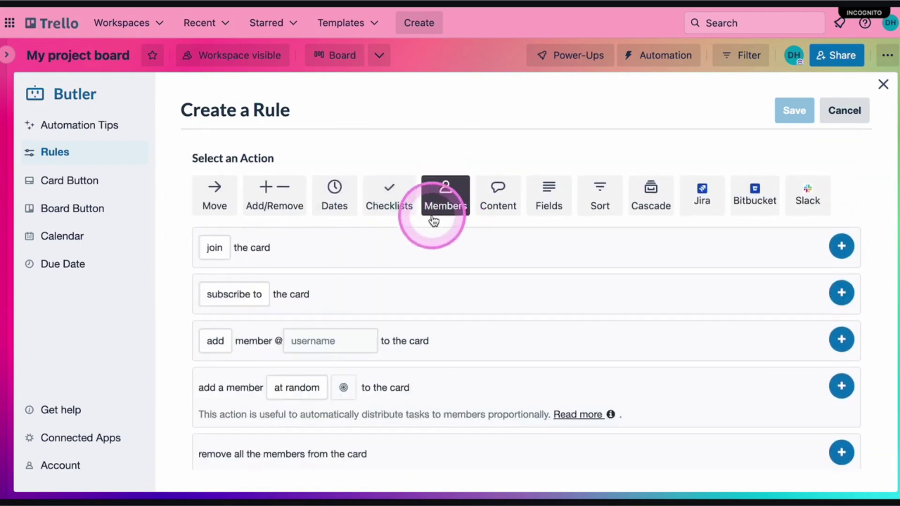
left_click(206, 192)
scroll(206, 193, "up", 2)
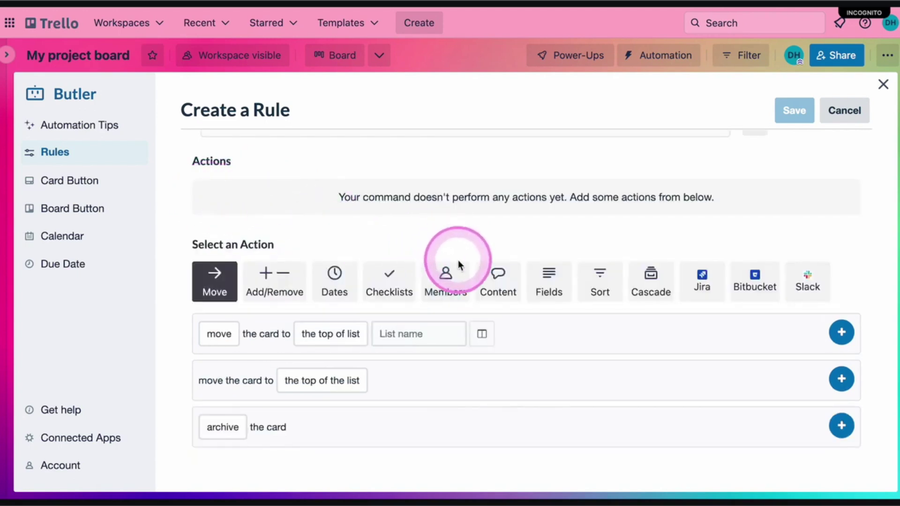
left_click(444, 288)
scroll(376, 258, "down", 2)
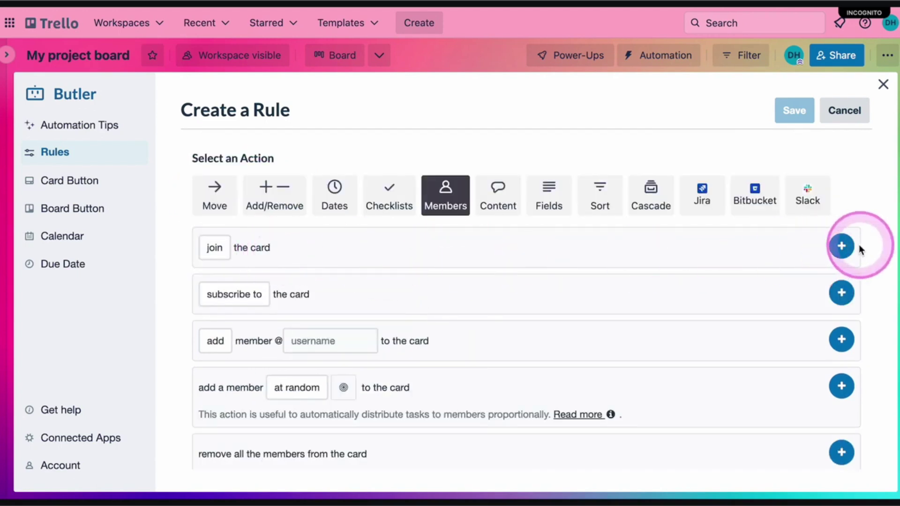
left_click(842, 247)
Add 'move the card to top of TODO' as the second action and save the rule
left_click(237, 190)
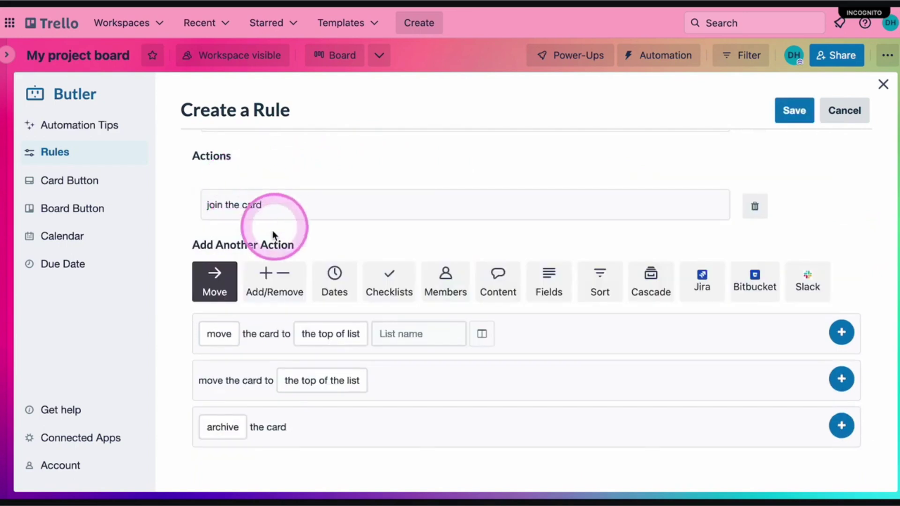
left_click(402, 328)
left_click(401, 402)
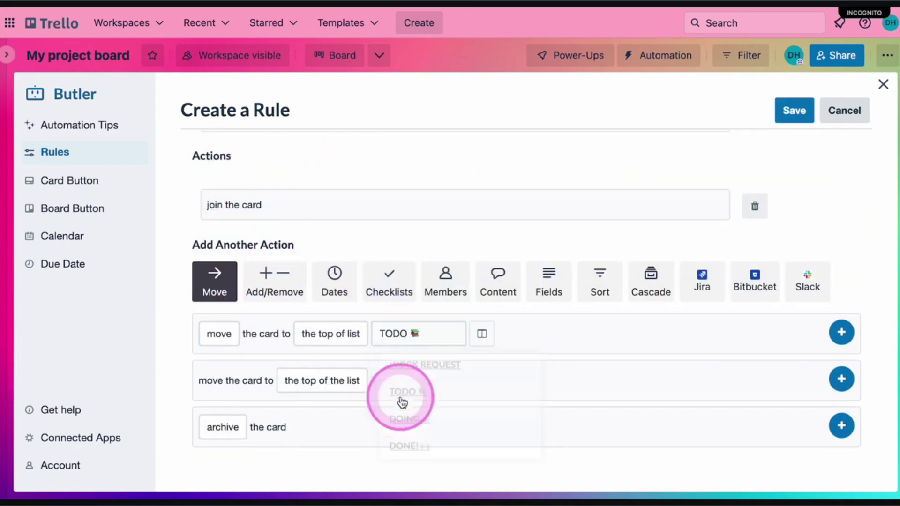
left_click(841, 332)
left_click(791, 109)
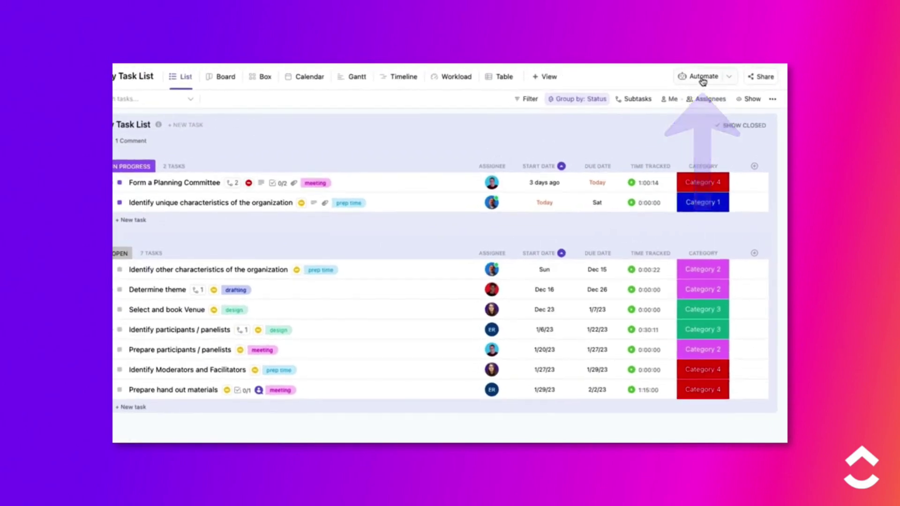
Start a new automation on My Task List triggered when status changes to READY
left_click(702, 79)
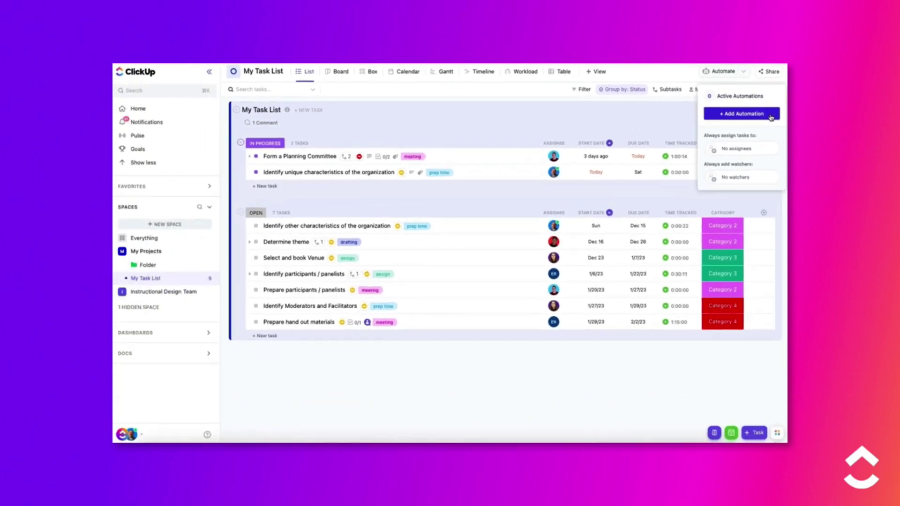
left_click(756, 130)
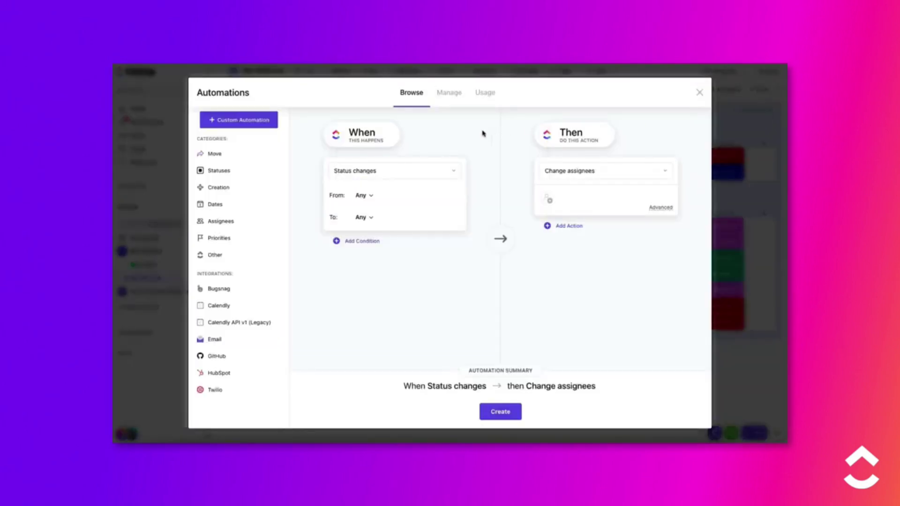
left_click(453, 173)
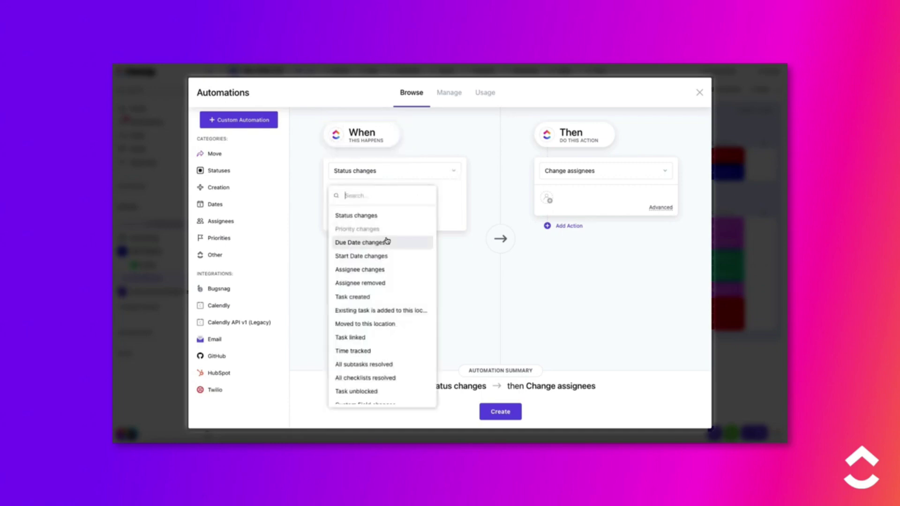
scroll(386, 241, "down", 2)
scroll(385, 242, "up", 2)
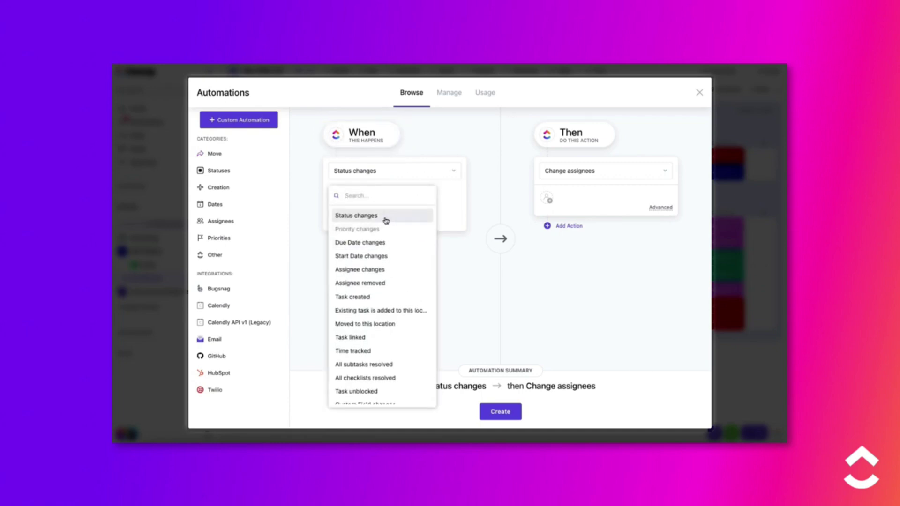
left_click(385, 221)
left_click(370, 221)
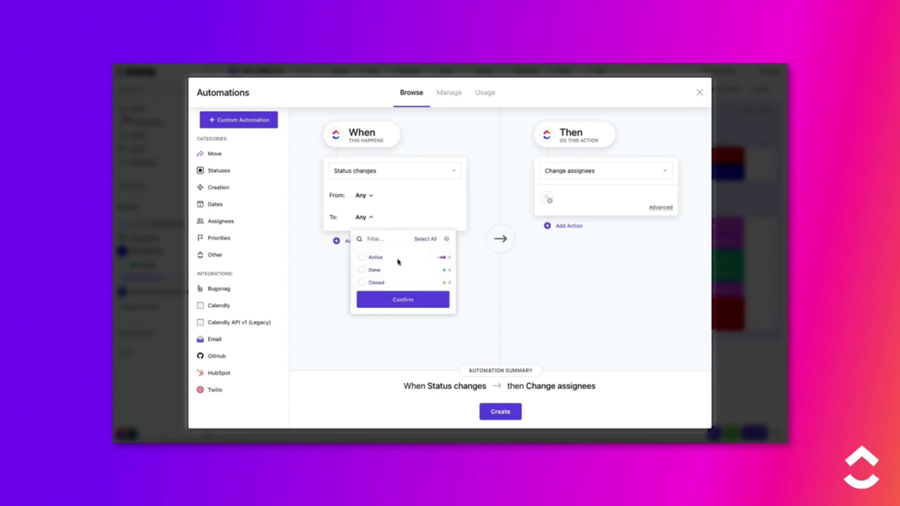
left_click(449, 261)
left_click(381, 338)
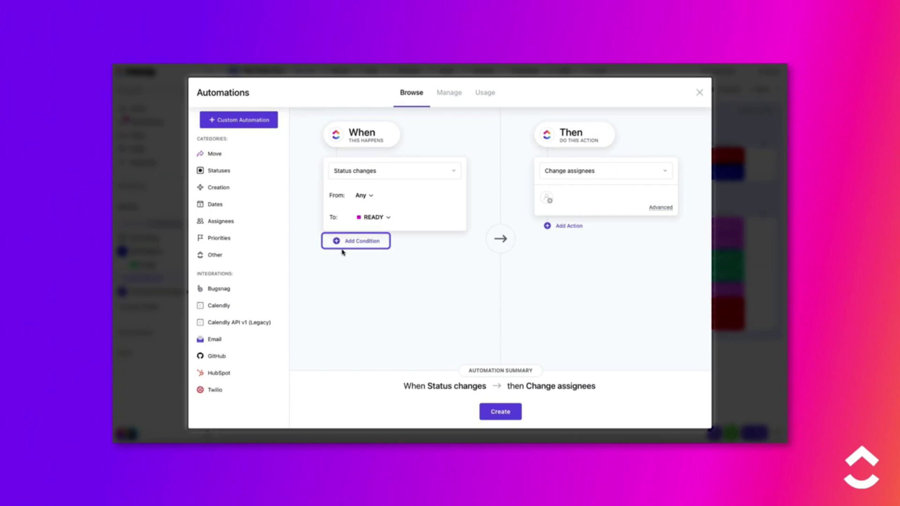
Set the action to apply the Employee Onboarding template and create the automation
left_click(595, 172)
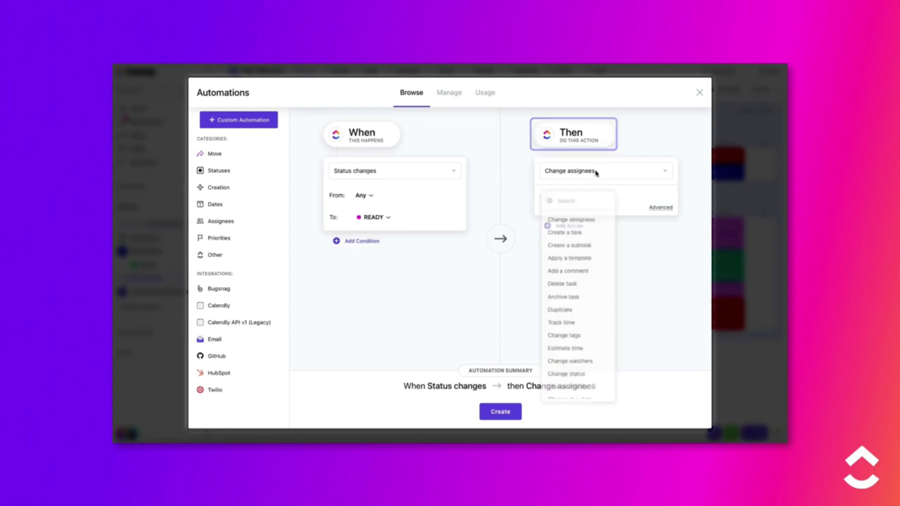
left_click(570, 257)
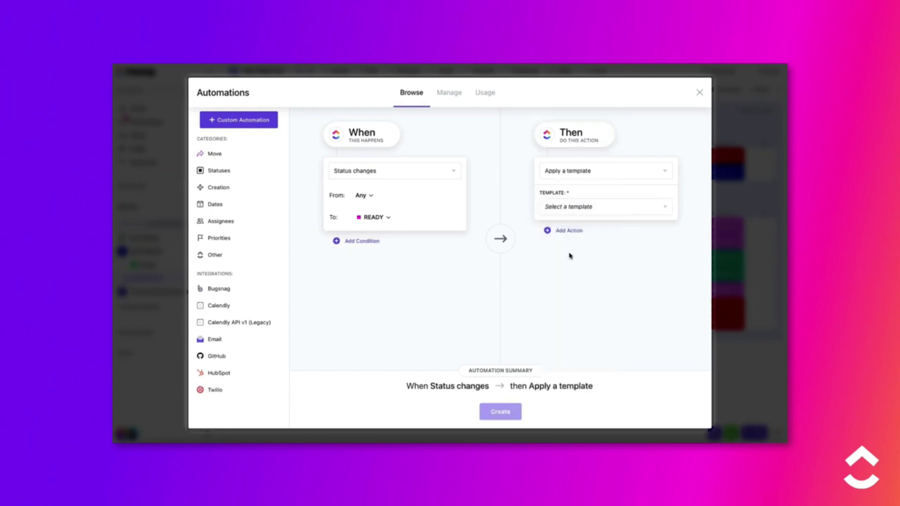
left_click(599, 208)
type("emplo")
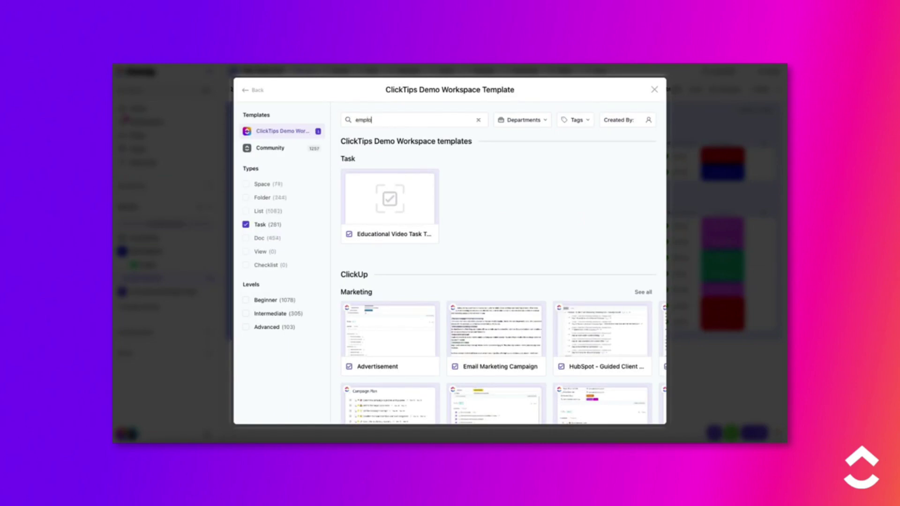
type("yee")
left_click(495, 218)
left_click(478, 241)
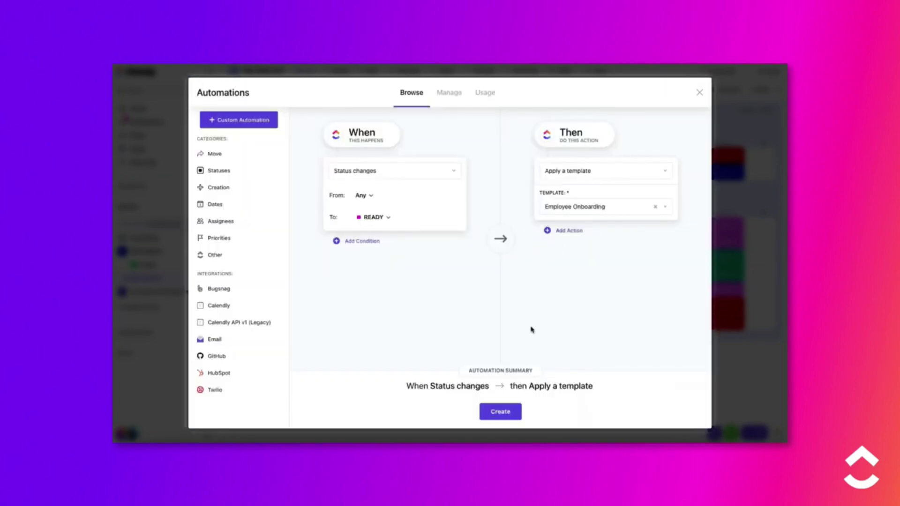
left_click(513, 414)
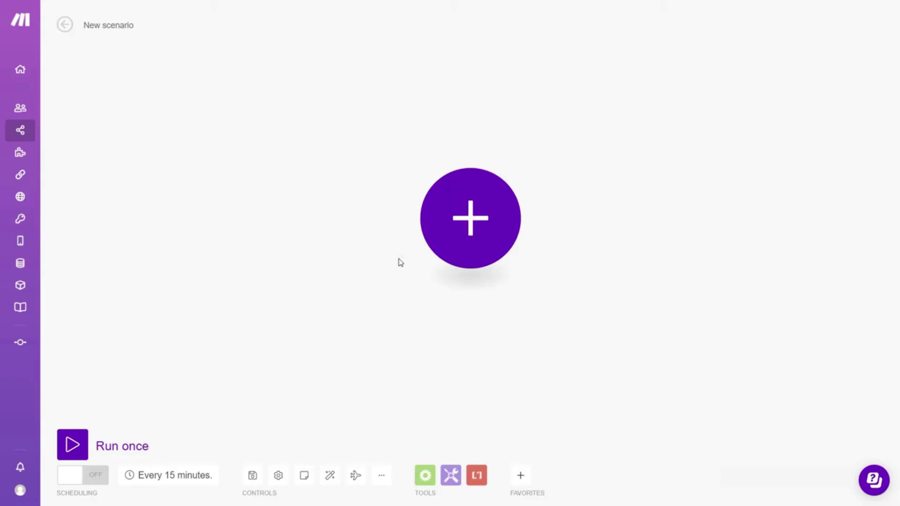
Add a Google Forms 'watch responses' trigger module with a newly authorized Google connection
left_click(476, 230)
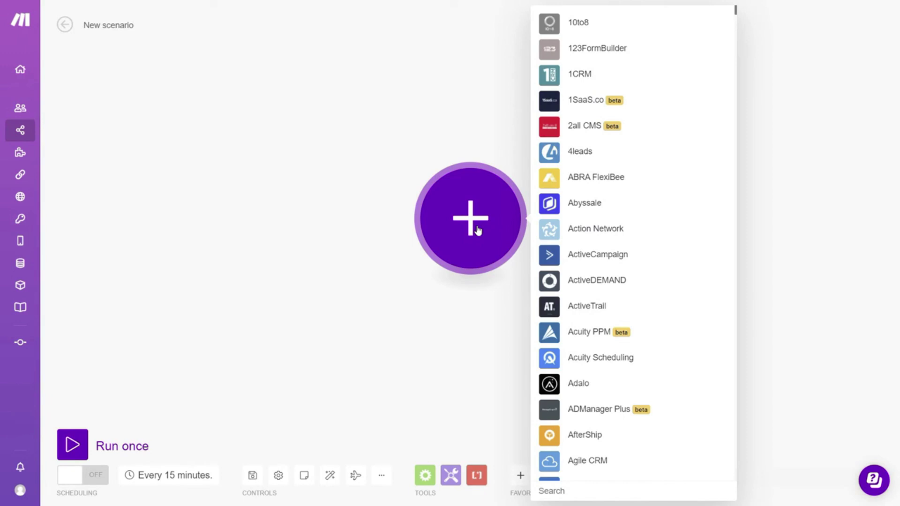
type("forms")
left_click(601, 307)
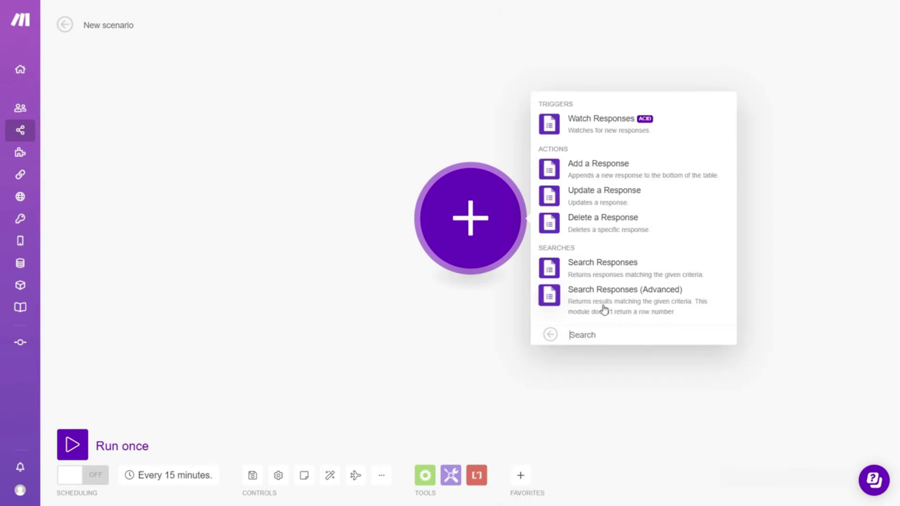
left_click(629, 124)
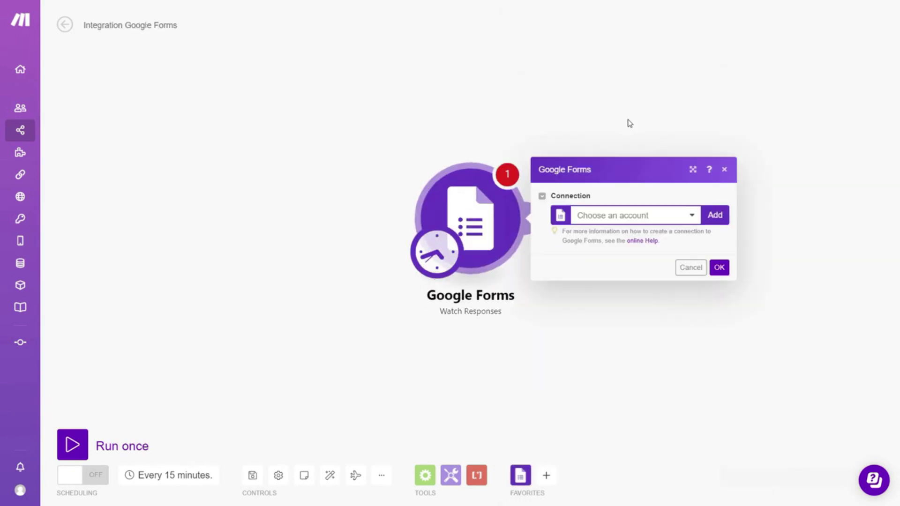
left_click(717, 219)
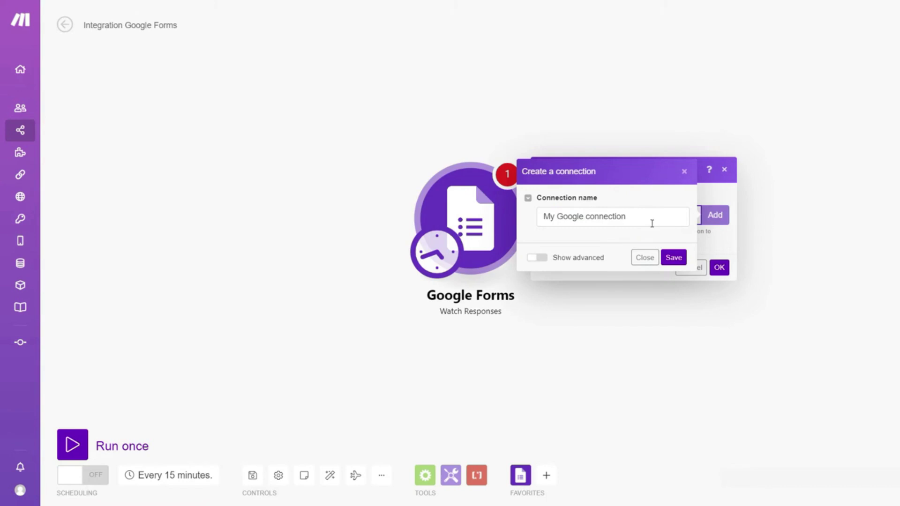
left_click(672, 257)
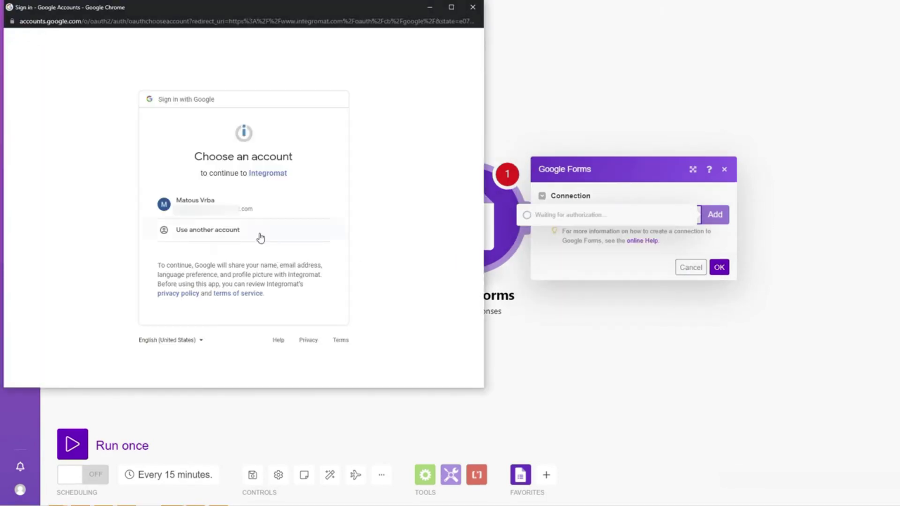
left_click(243, 209)
left_click(310, 352)
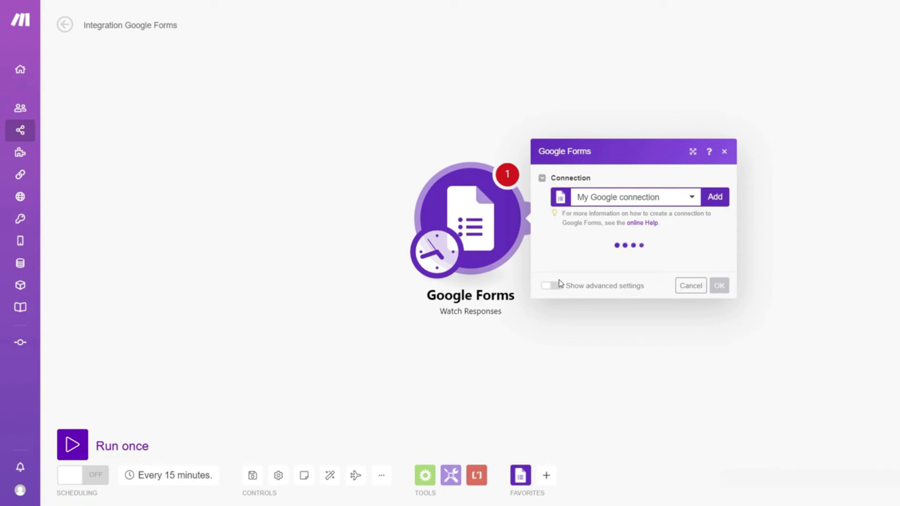
Point the trigger at the Ticketing system (Responses) spreadsheet and start from all responses
left_click(617, 226)
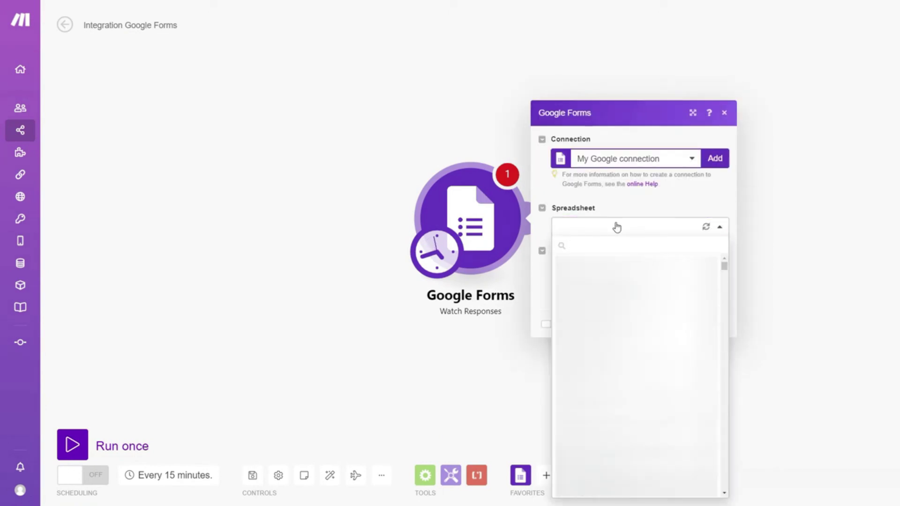
type("ticketing")
left_click(642, 266)
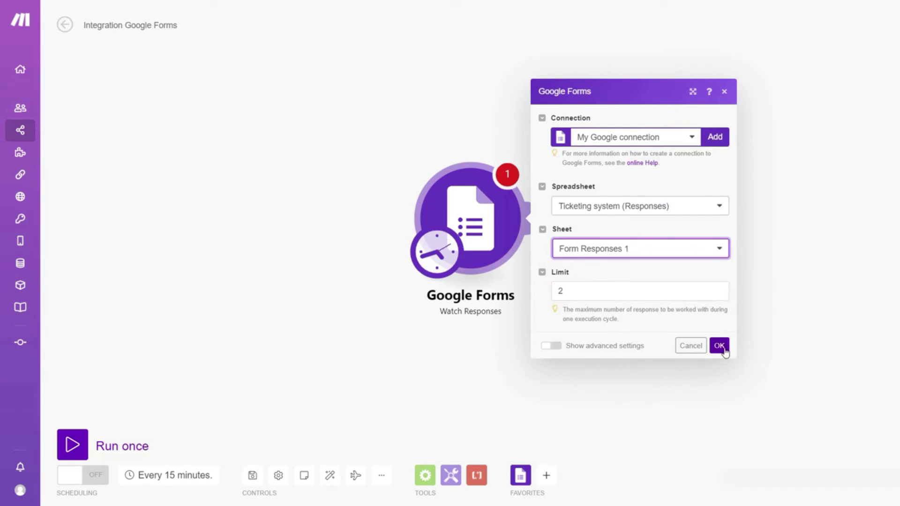
left_click(720, 347)
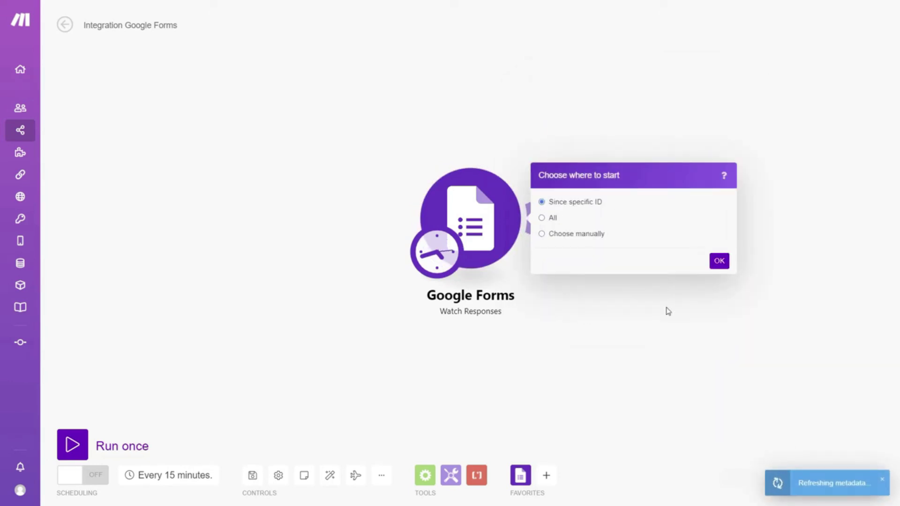
left_click(576, 233)
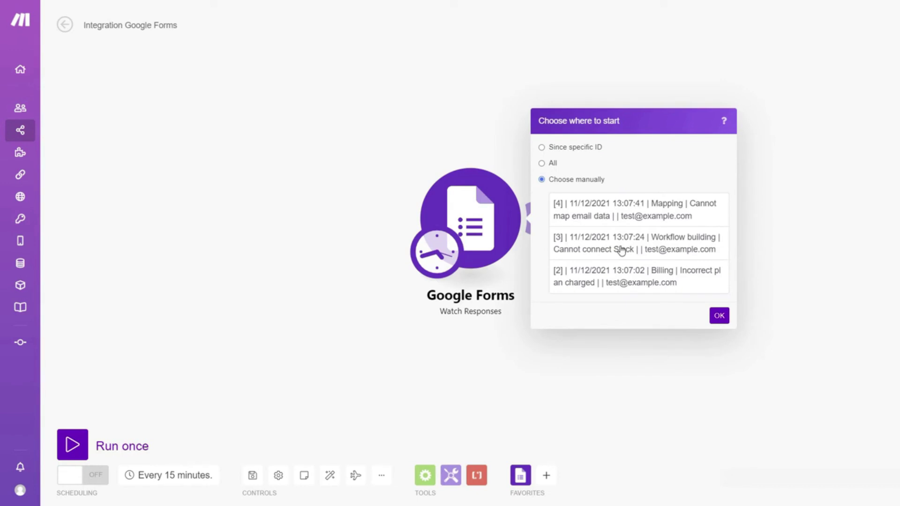
left_click(542, 164)
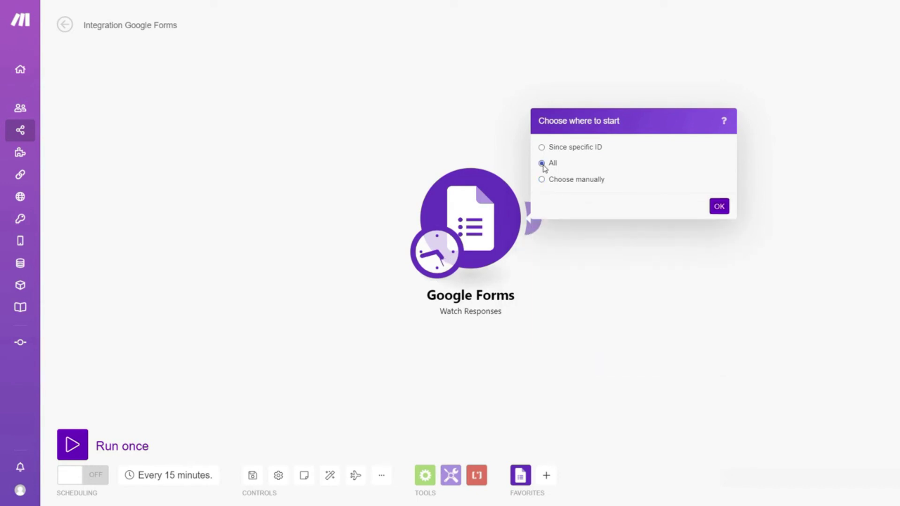
left_click(717, 210)
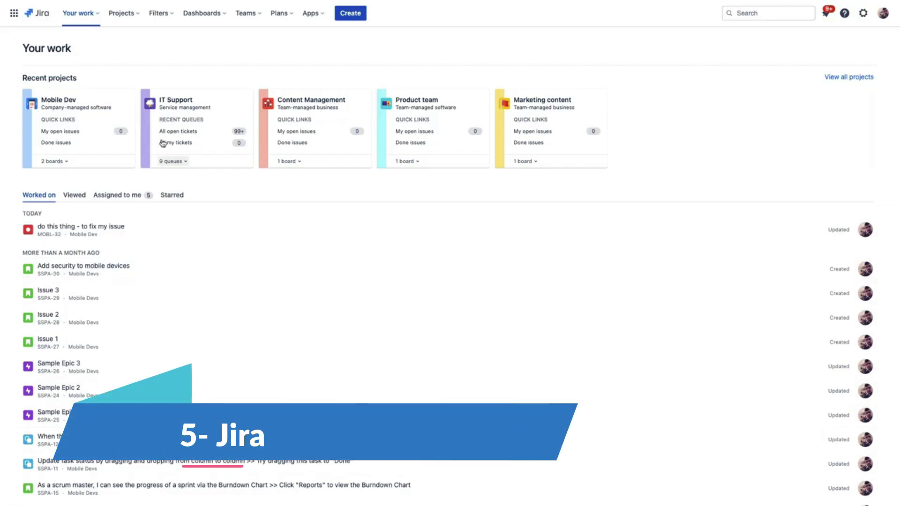
Go to the Mobile Dev project's automation settings
left_click(137, 19)
left_click(186, 61)
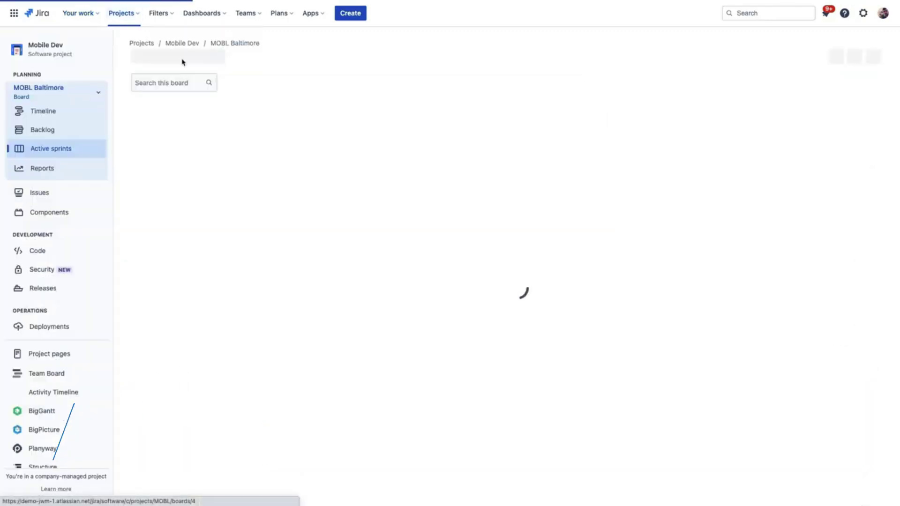
scroll(79, 192, "down", 3)
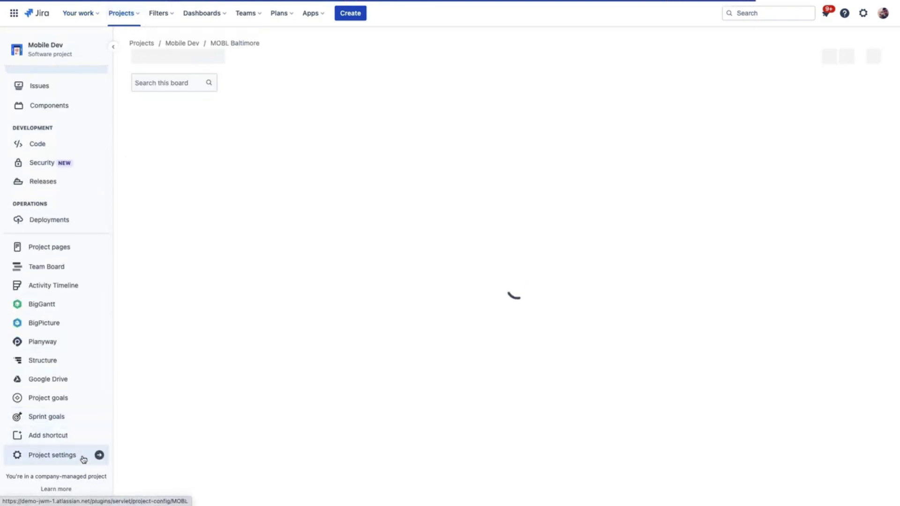
left_click(83, 459)
left_click(66, 218)
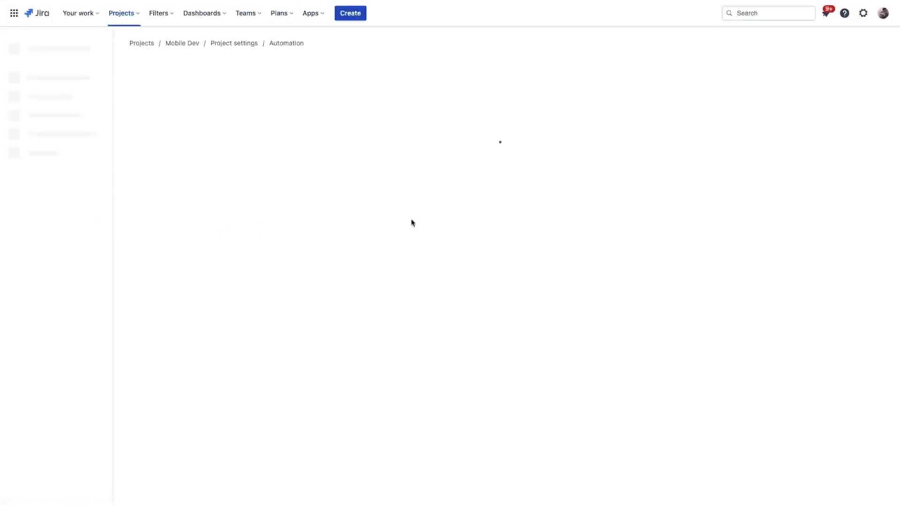
scroll(474, 222, "down", 2)
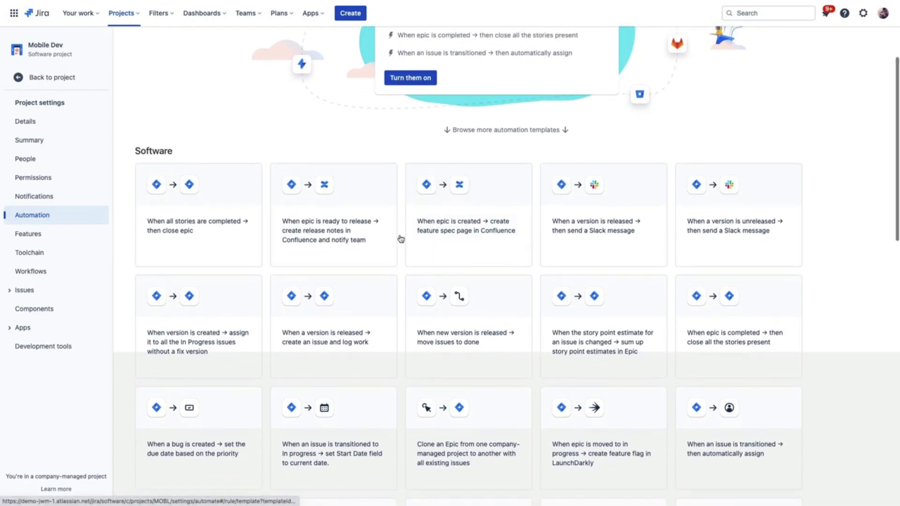
scroll(400, 239, "down", 2)
scroll(401, 239, "down", 2)
scroll(401, 239, "down", 3)
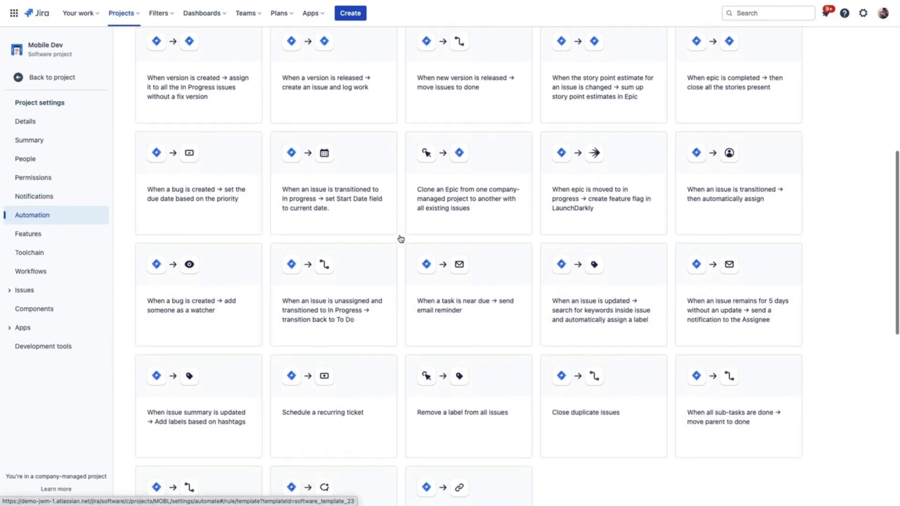
scroll(400, 239, "up", 1)
scroll(400, 239, "up", 5)
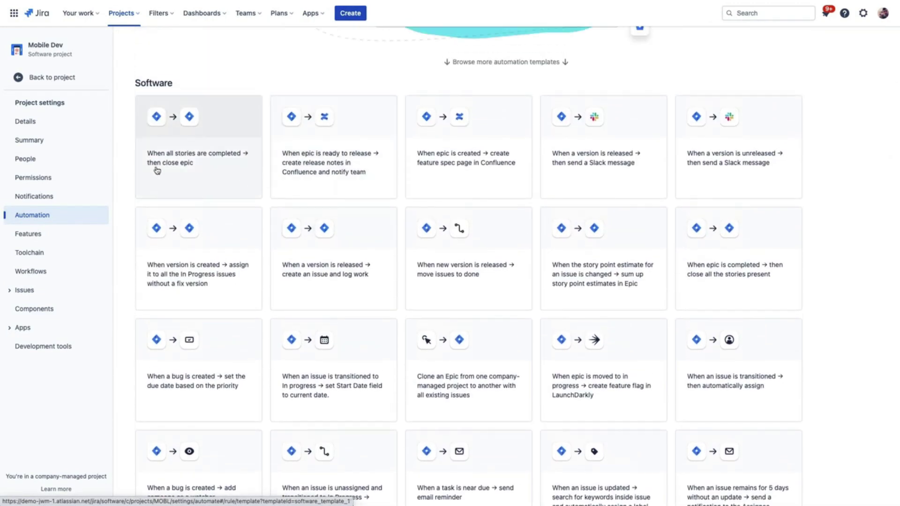
scroll(265, 195, "down", 2)
scroll(265, 195, "down", 2)
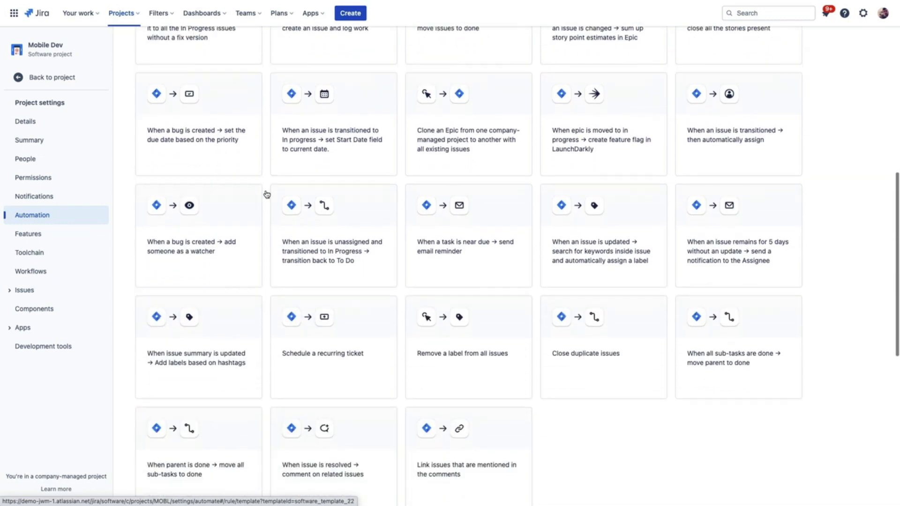
scroll(274, 281, "down", 1)
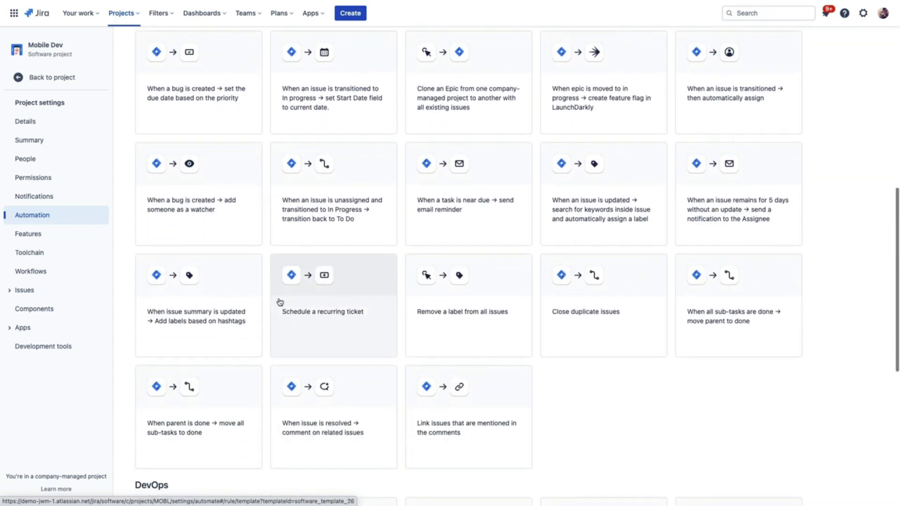
Build a weekly rule from the 'Schedule a recurring ticket' template creating a Task, and save it
left_click(310, 327)
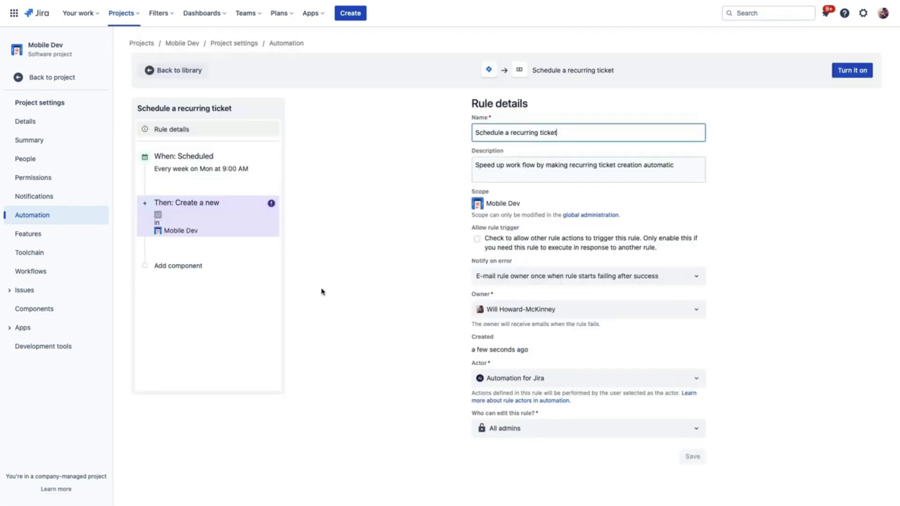
left_click(250, 163)
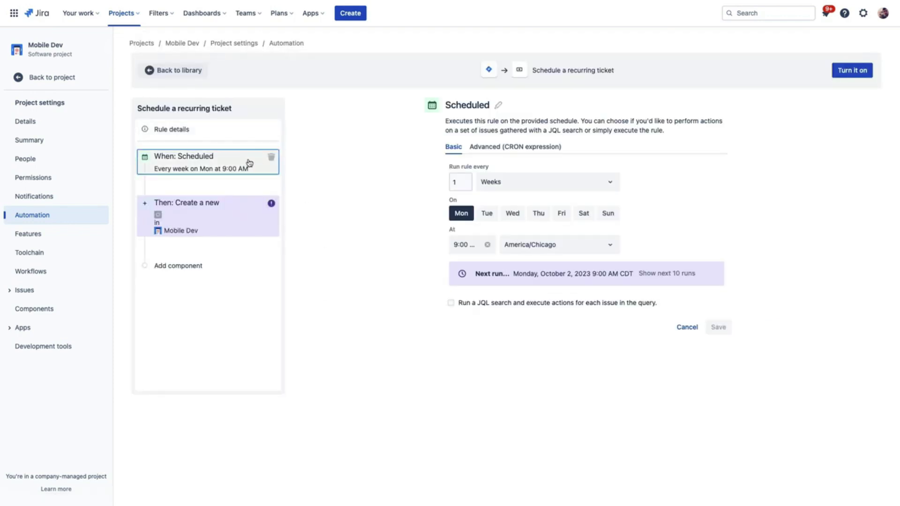
left_click(539, 184)
left_click(541, 251)
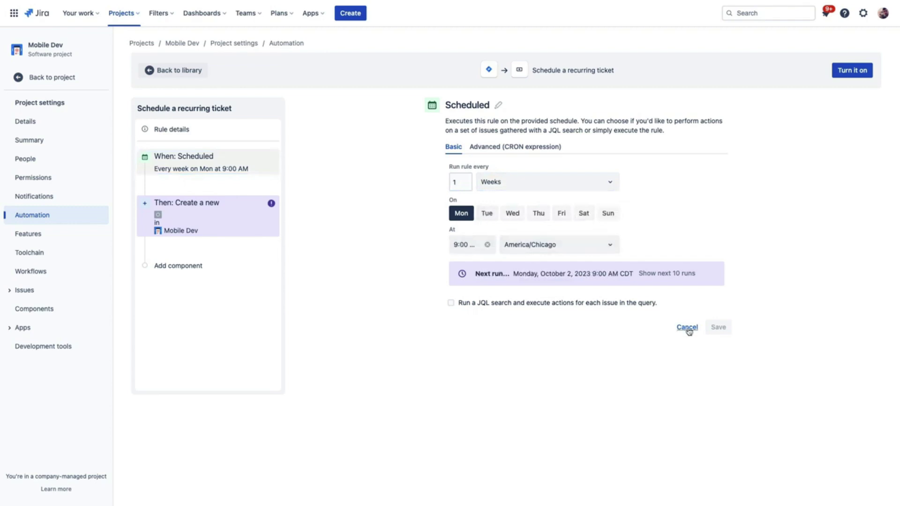
left_click(215, 224)
left_click(526, 202)
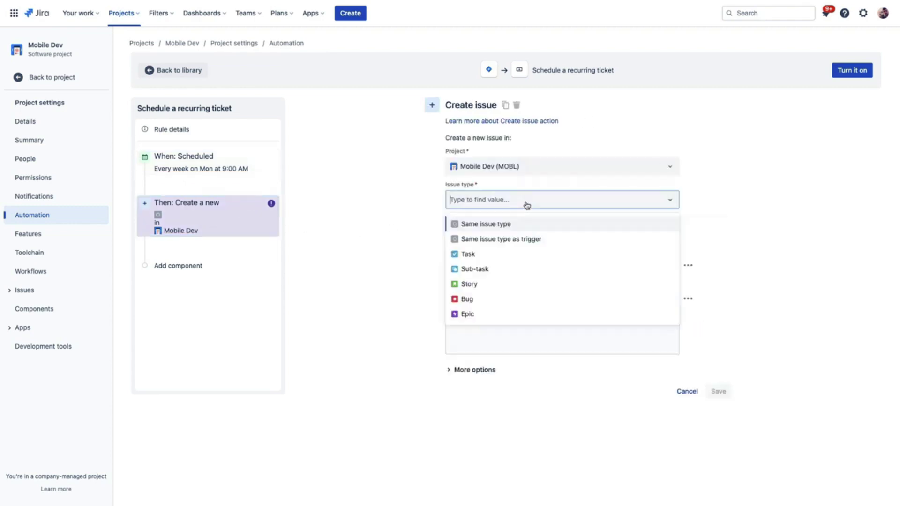
left_click(474, 254)
left_click(541, 233)
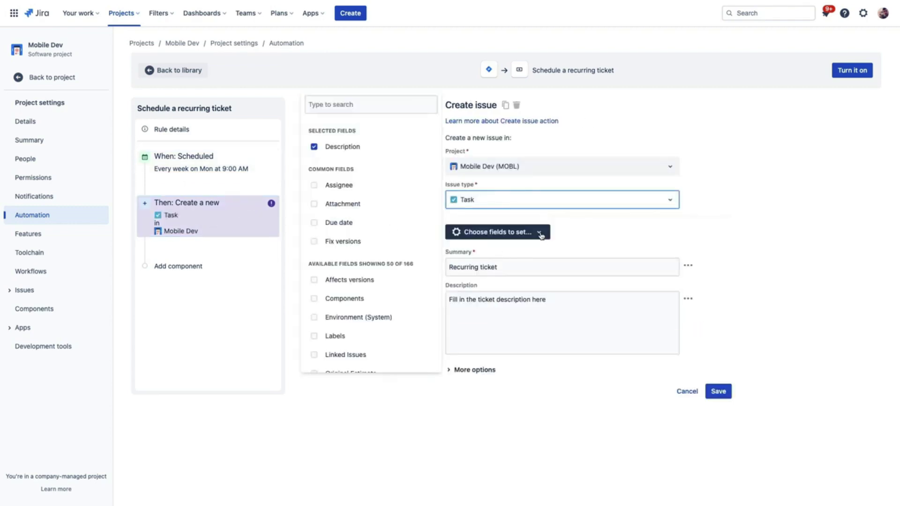
scroll(369, 343, "down", 5)
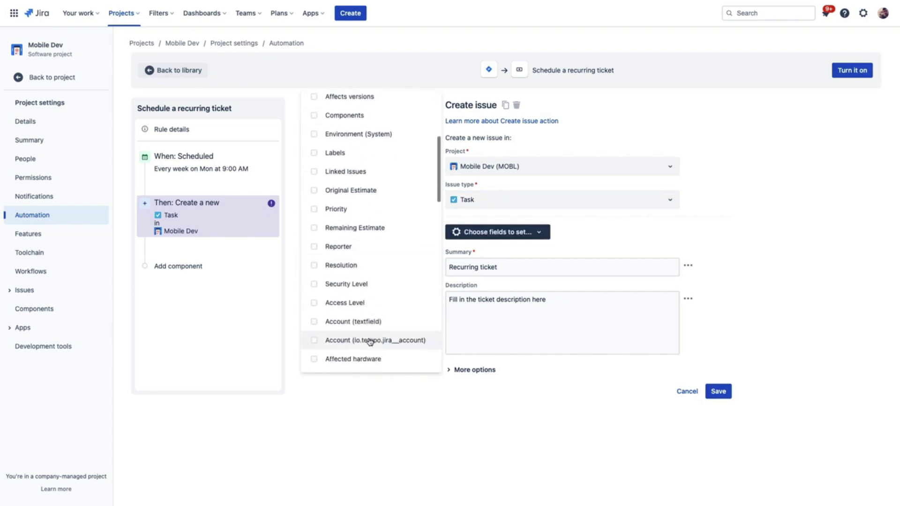
left_click(718, 391)
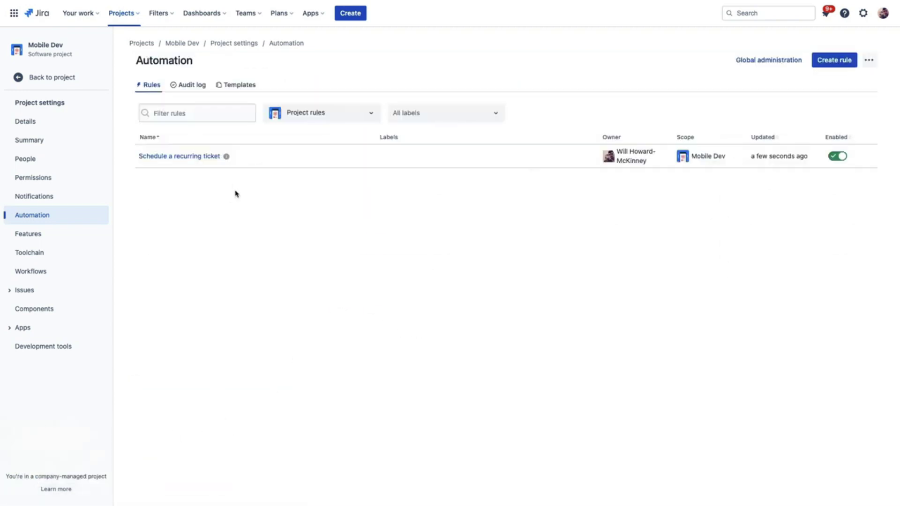
Browse the automation templates, then return to Mobile Dev's issues list
left_click(239, 85)
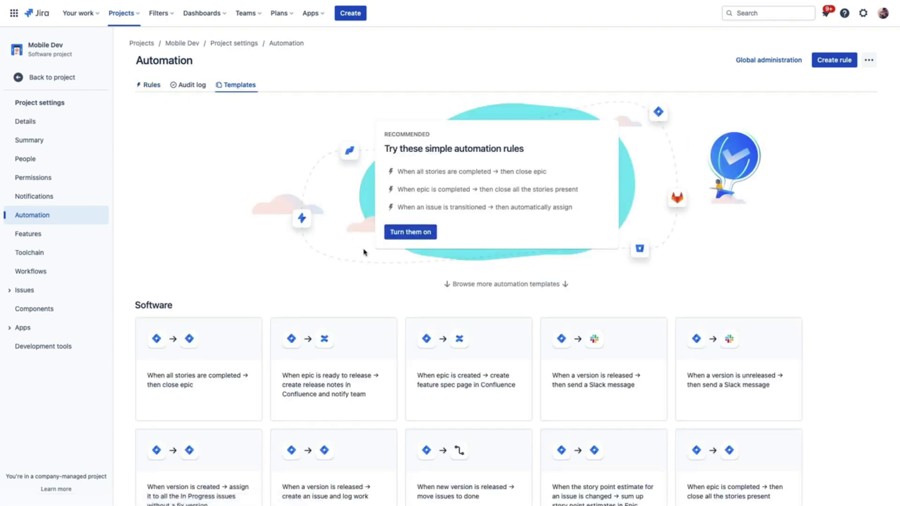
scroll(363, 252, "down", 5)
scroll(353, 392, "down", 3)
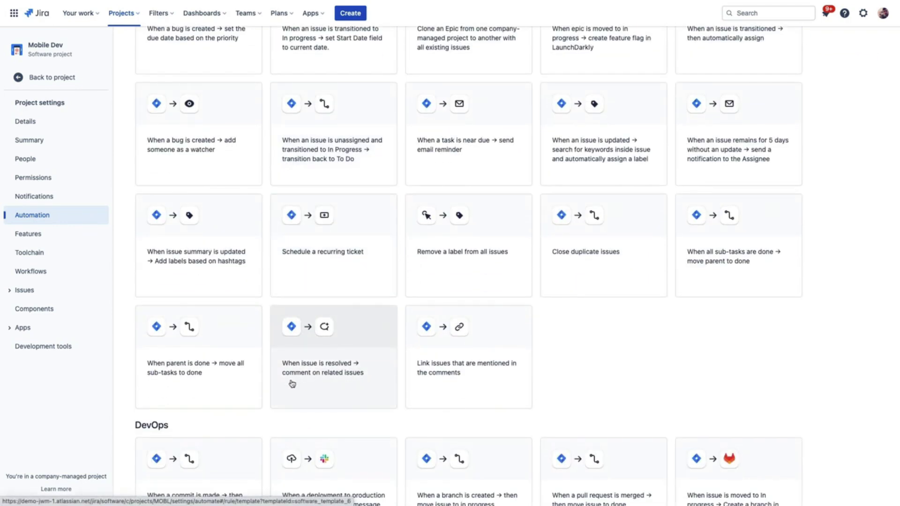
left_click(56, 77)
left_click(40, 192)
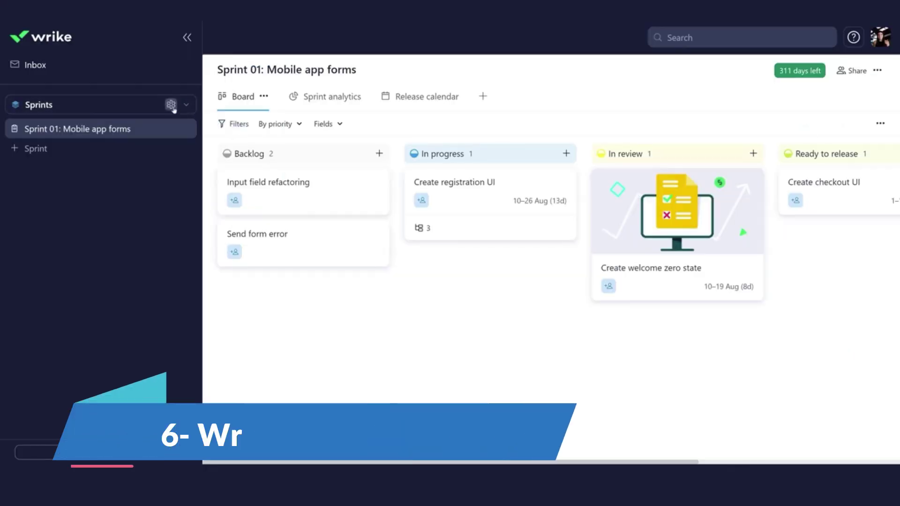
Rename the Copywriters workflow's Completed status to Published and save the workflow
left_click(288, 108)
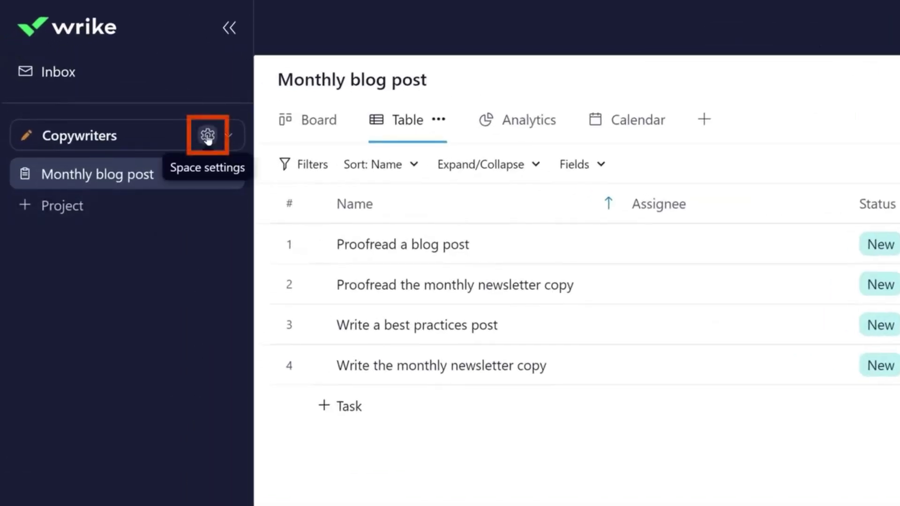
left_click(207, 139)
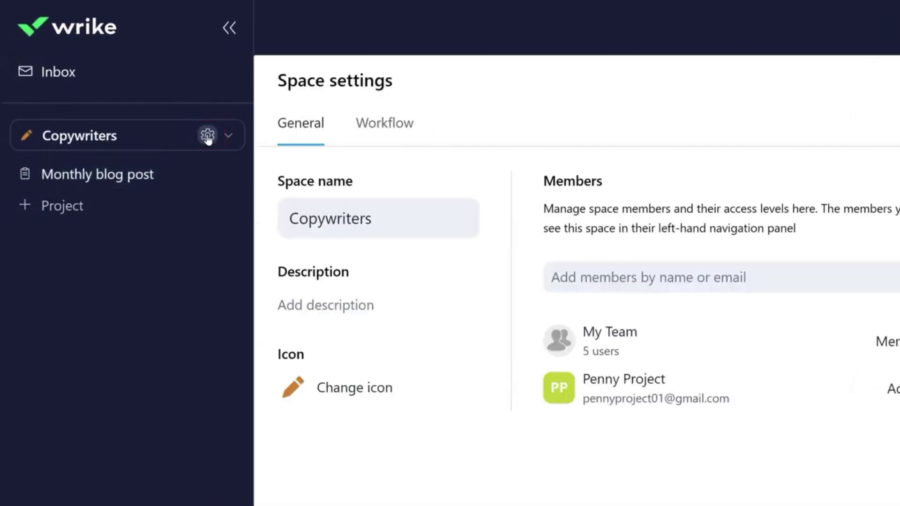
left_click(372, 127)
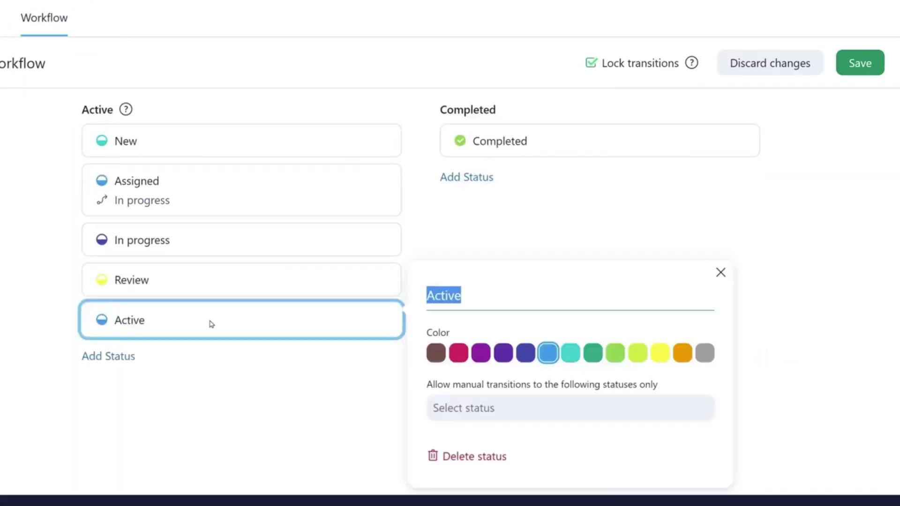
left_click(511, 149)
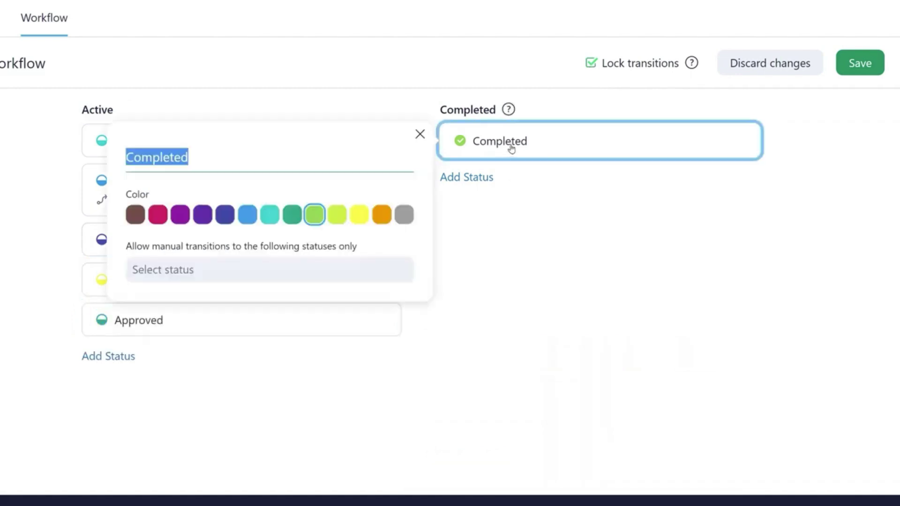
left_click(551, 202)
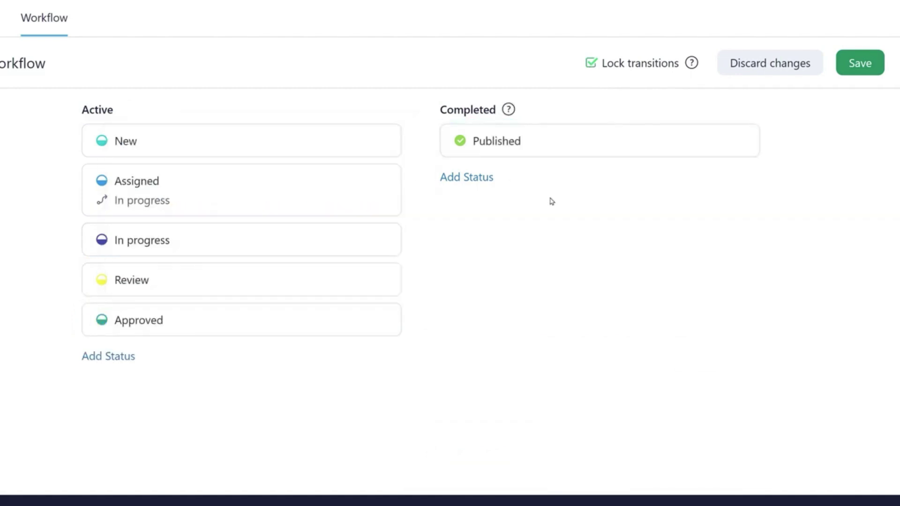
left_click(860, 63)
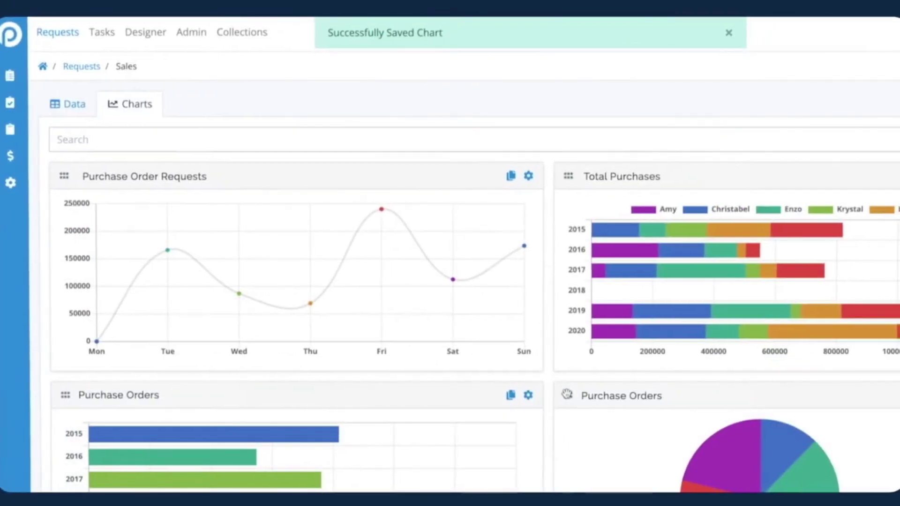
Reposition the Purchase Orders chart, make Employee Information a bold Heading 3, and open a user's permissions
left_click_drag(562, 396, 241, 233)
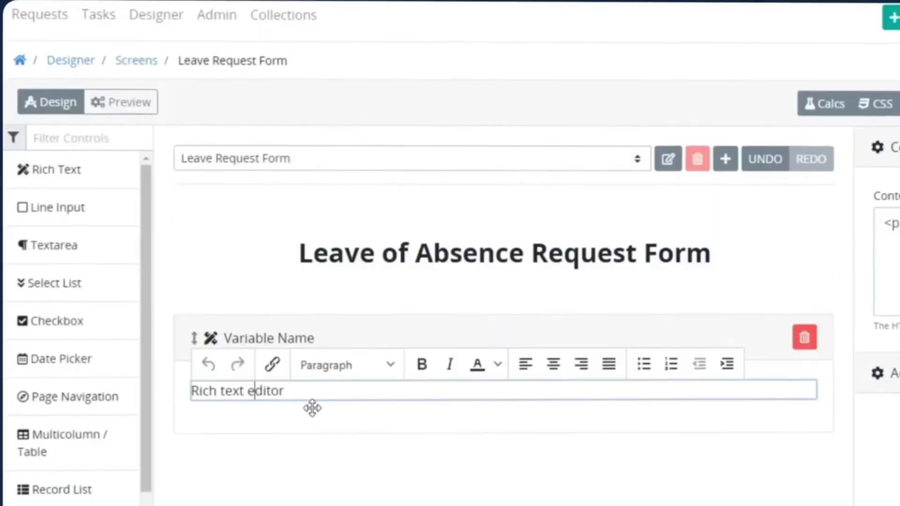
triple_click(349, 384)
left_click(347, 361)
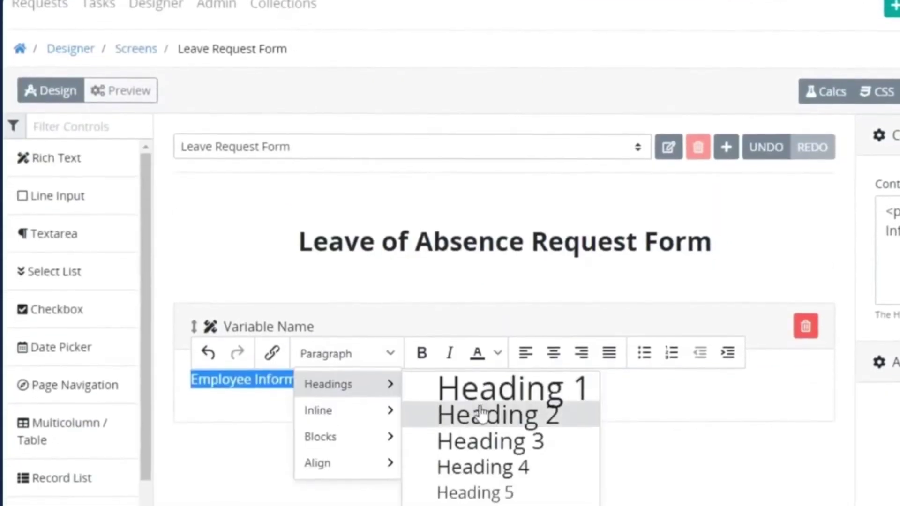
left_click(483, 412)
left_click(383, 353)
left_click(490, 434)
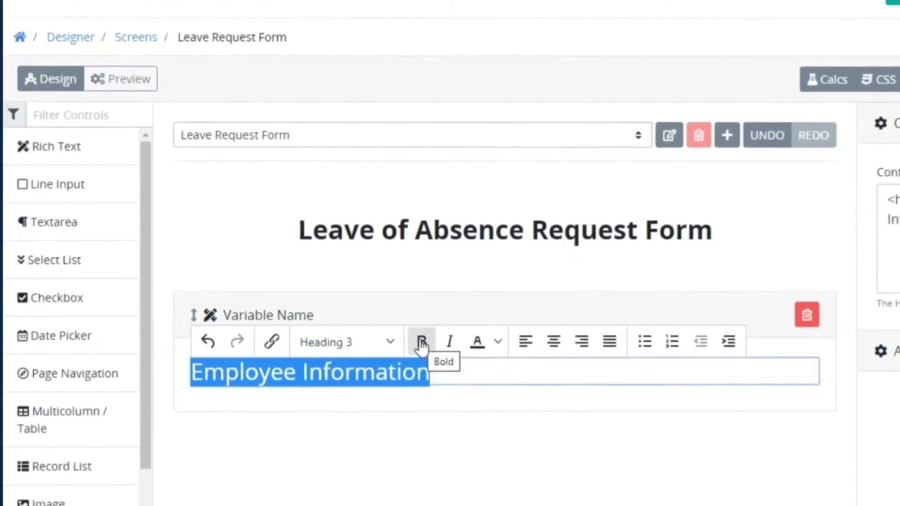
left_click(421, 349)
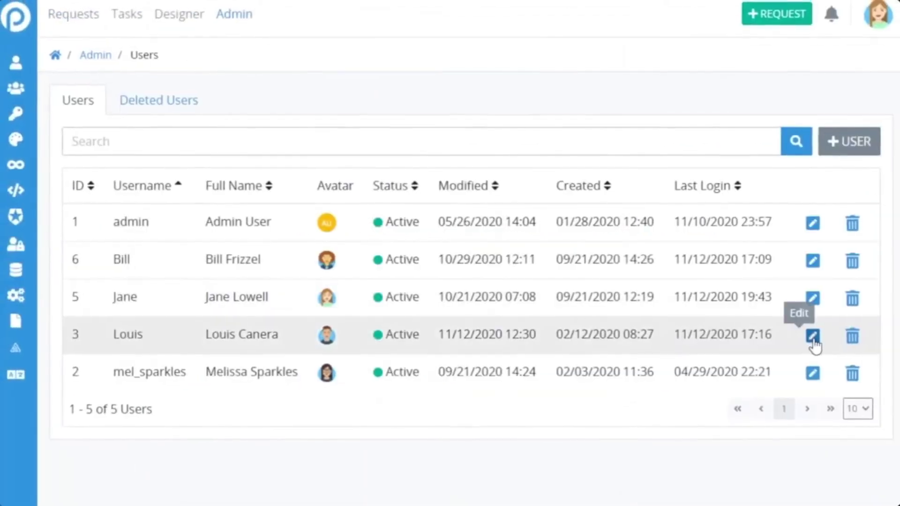
left_click(258, 115)
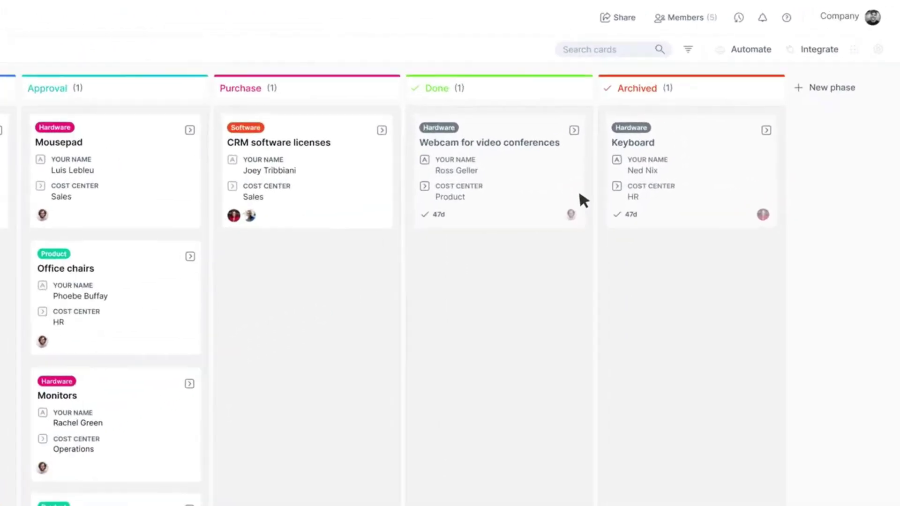
Create an automation triggered when a card enters the Approval phase of Purchase Process
left_click(759, 52)
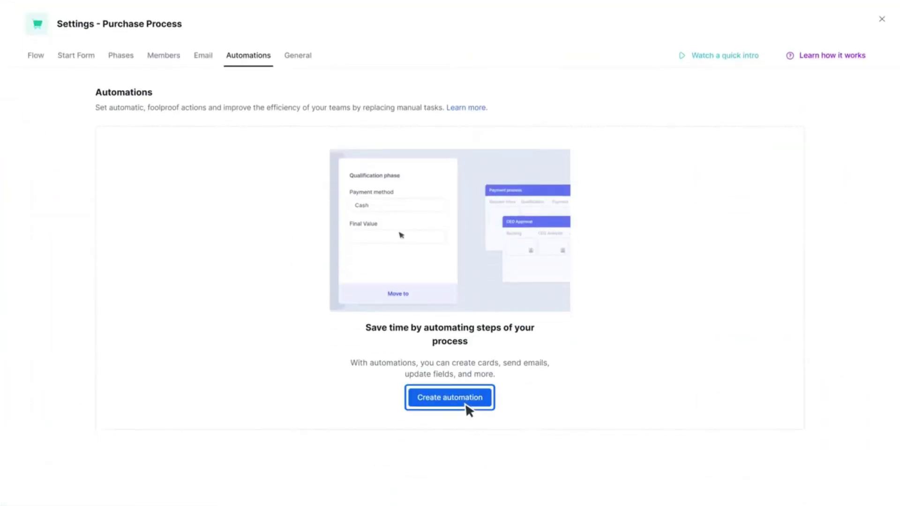
left_click(465, 407)
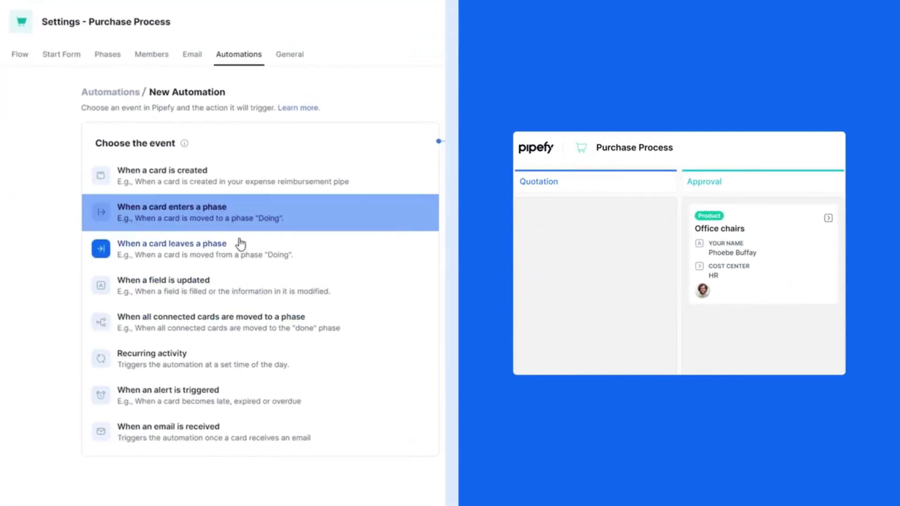
left_click(234, 224)
left_click(334, 207)
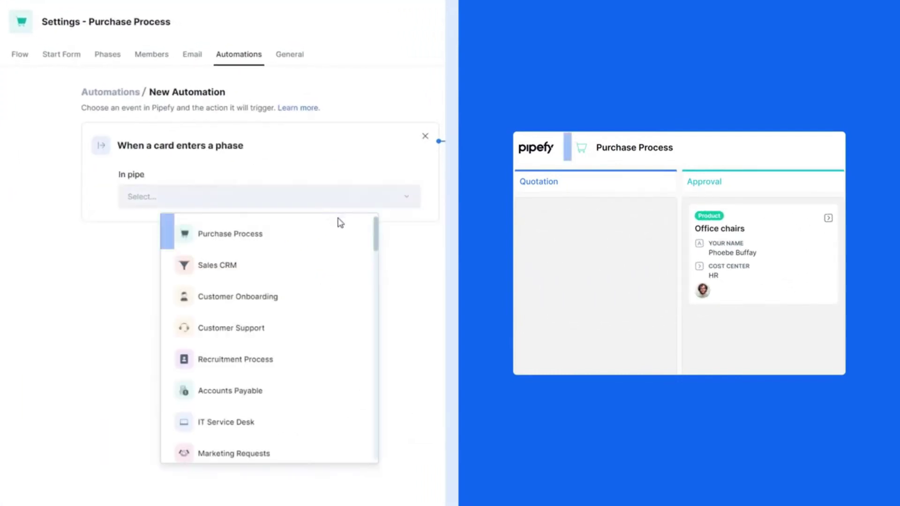
left_click(309, 242)
left_click(327, 254)
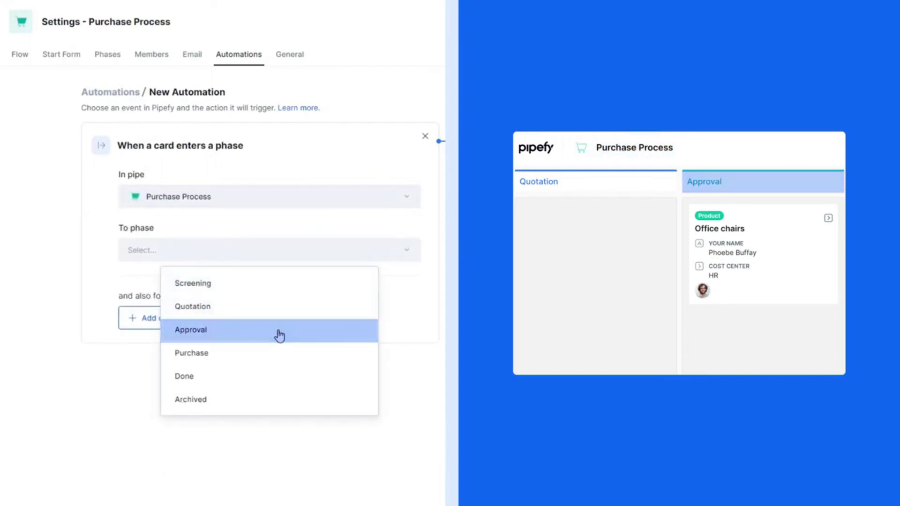
left_click(279, 336)
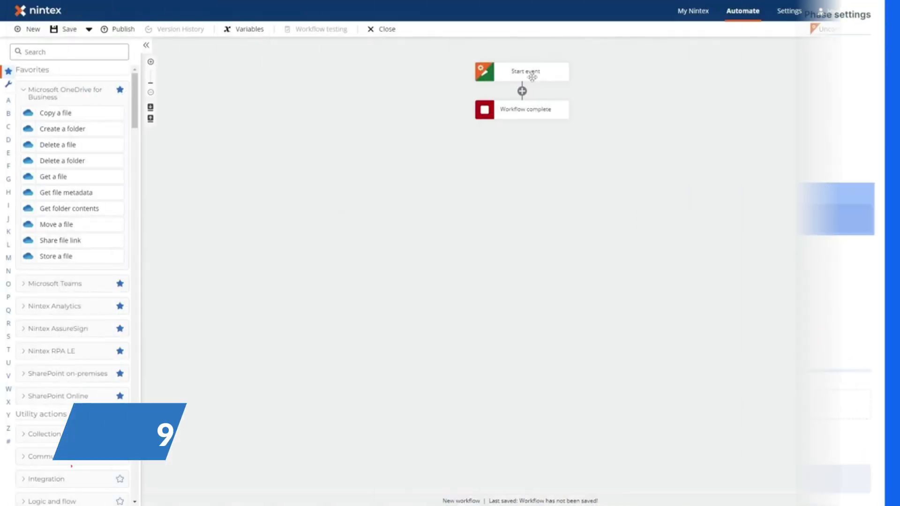
Set the workflow to start from a Nintex Form submittable by anyone with the URL
left_click(765, 171)
left_click(801, 120)
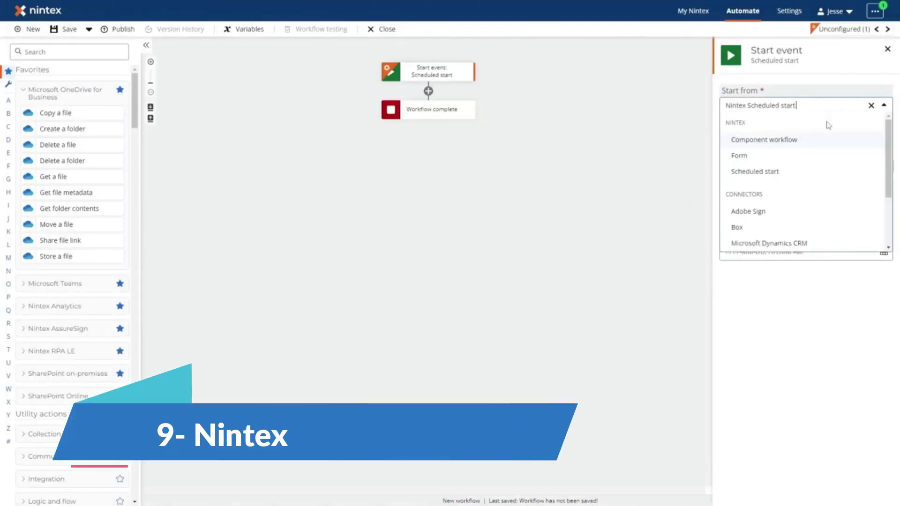
left_click(787, 140)
left_click(764, 172)
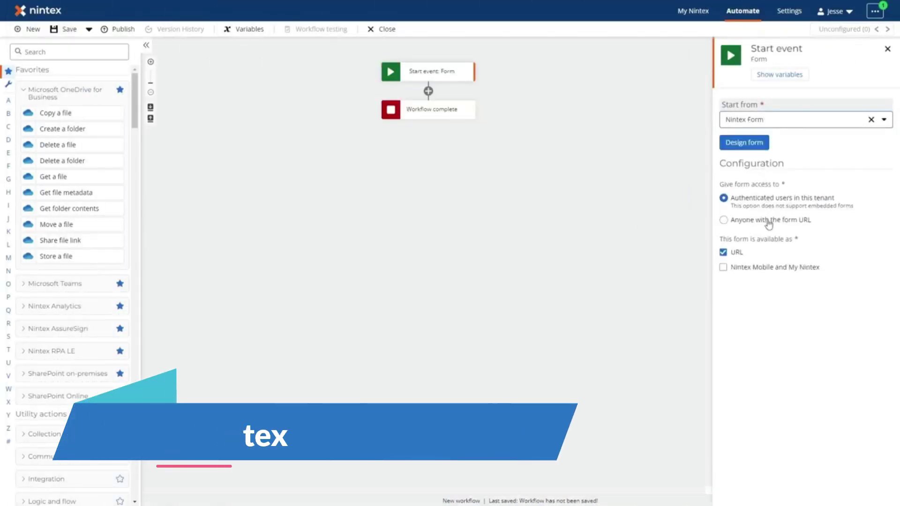
left_click(724, 220)
left_click(743, 142)
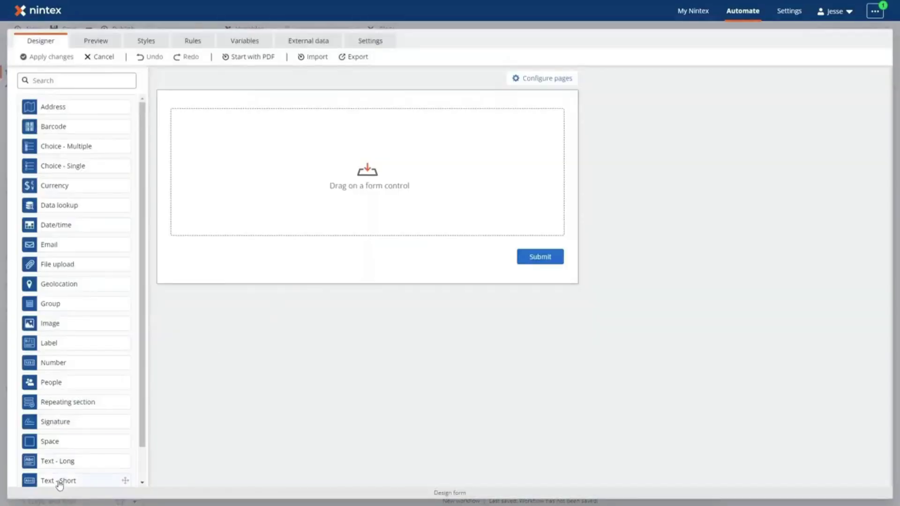
Design the form with a short text field and attachments, then apply the changes
left_click_drag(59, 481, 180, 288)
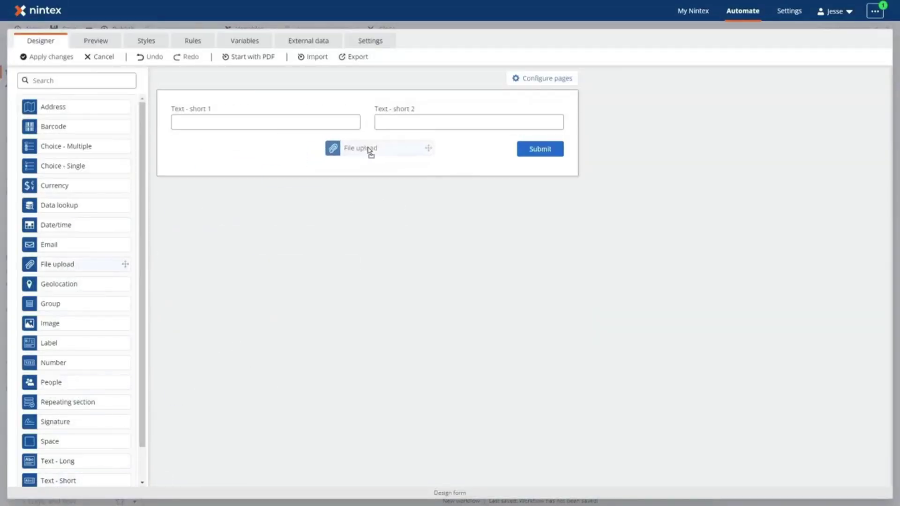
left_click_drag(371, 151, 378, 138)
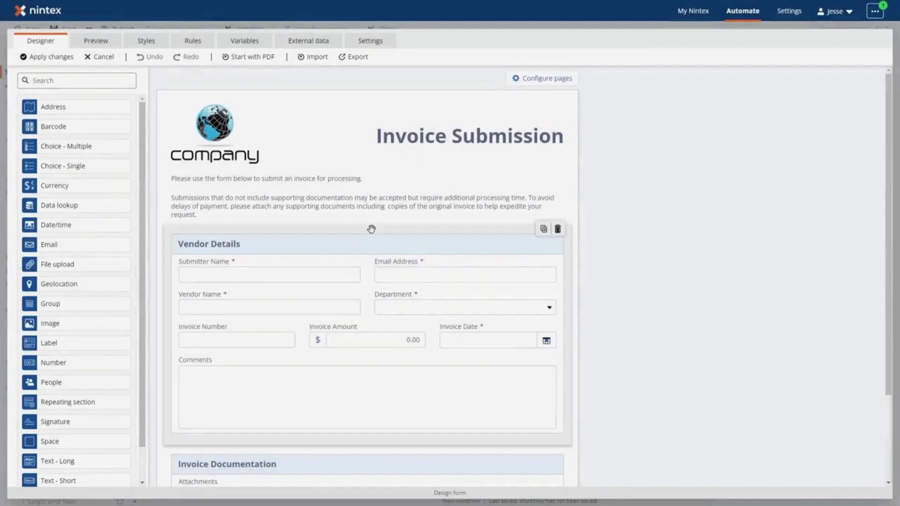
scroll(366, 245, "down", 3)
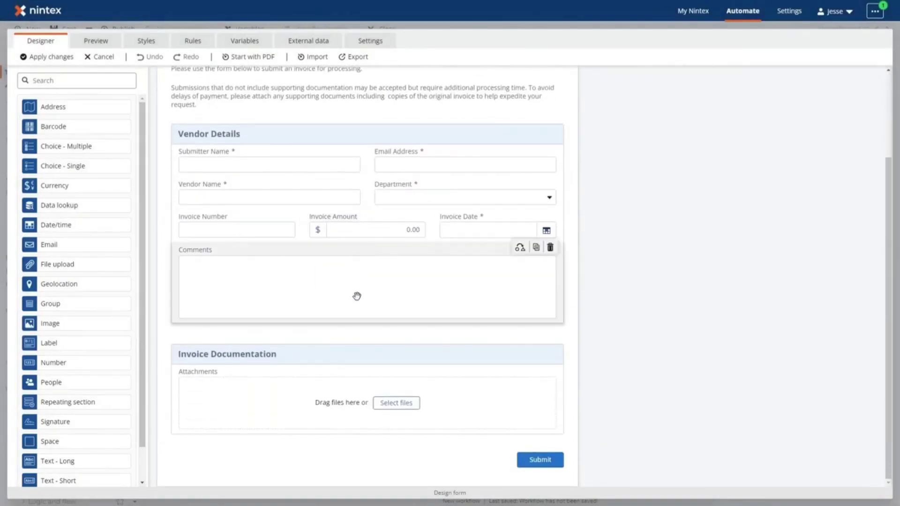
left_click(316, 393)
scroll(301, 241, "up", 3)
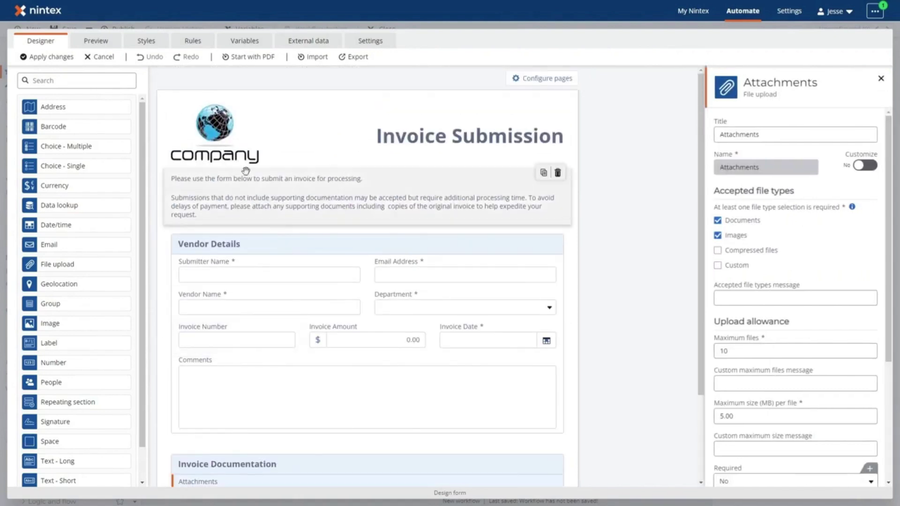
left_click(58, 59)
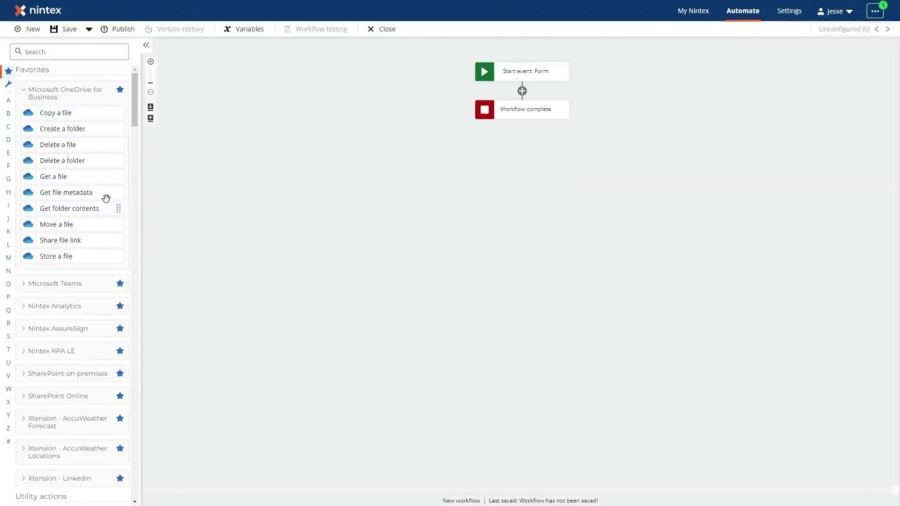
type("branch by")
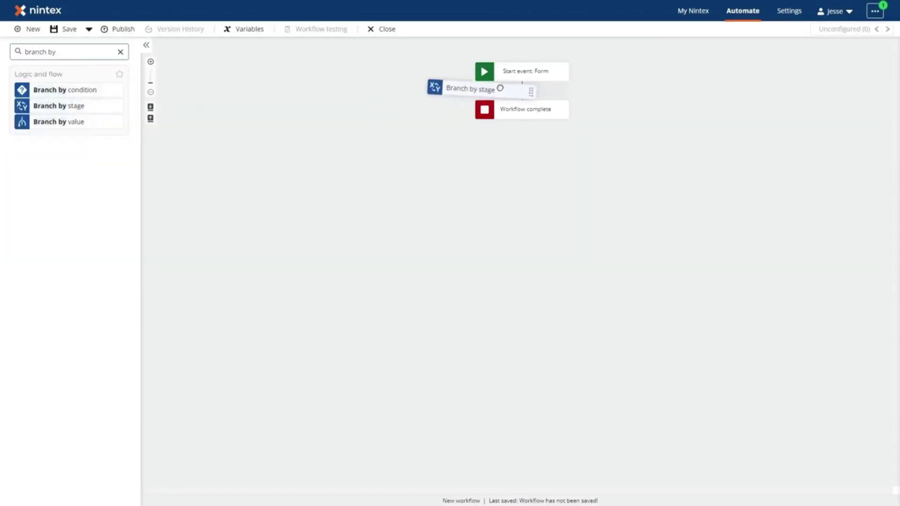
Add Branch by stage, Assign a task, Send an email on Approve, and Store a file to the canvas
left_click_drag(500, 89, 499, 111)
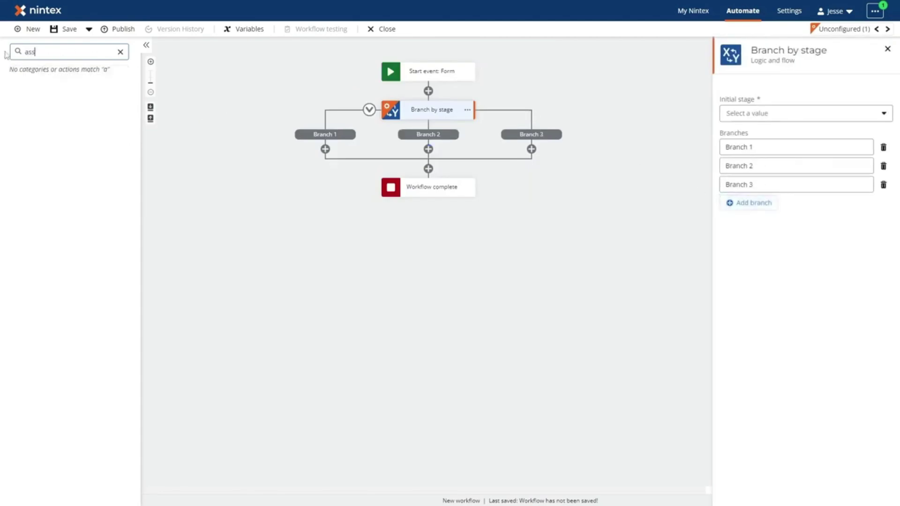
left_click_drag(301, 143, 322, 148)
left_click(773, 213)
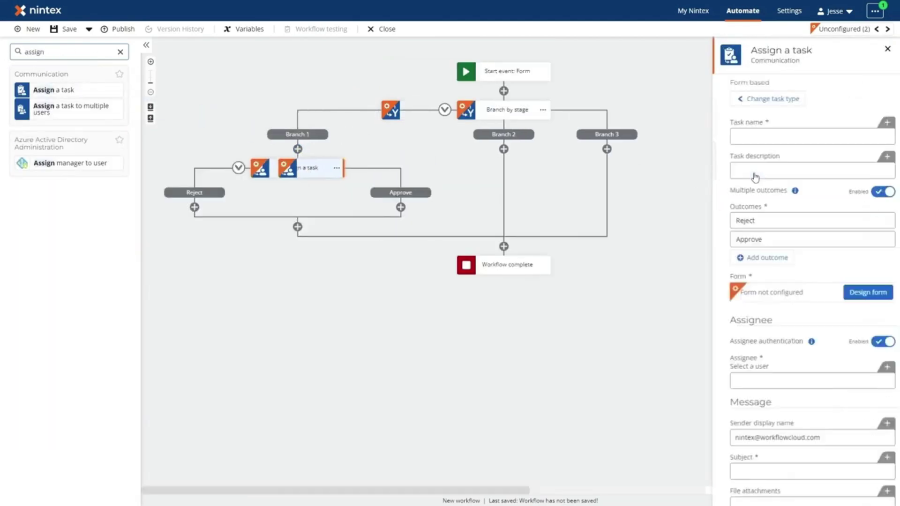
type("send an ema")
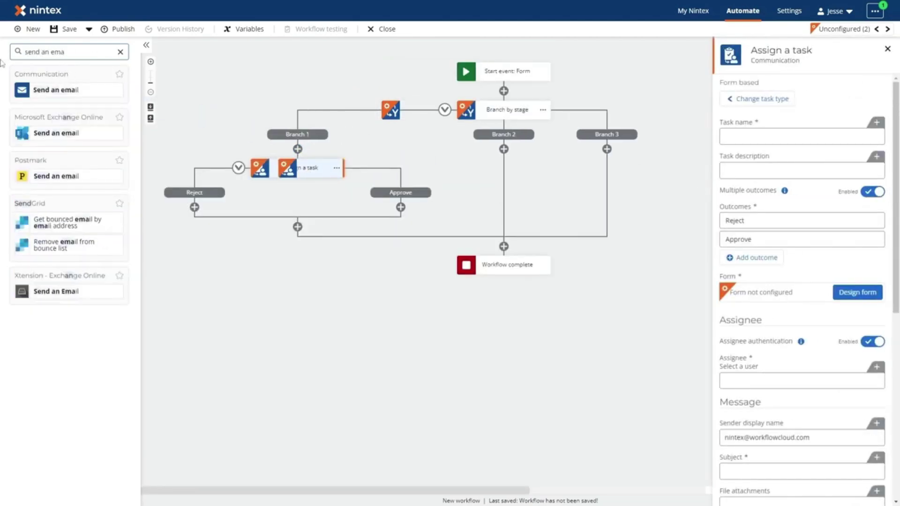
left_click_drag(277, 145, 386, 204)
type("store a f")
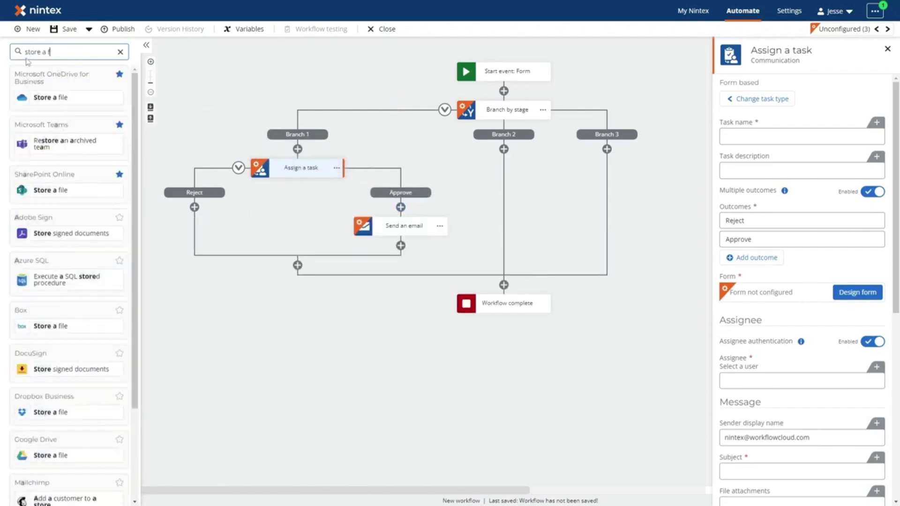
type("ile")
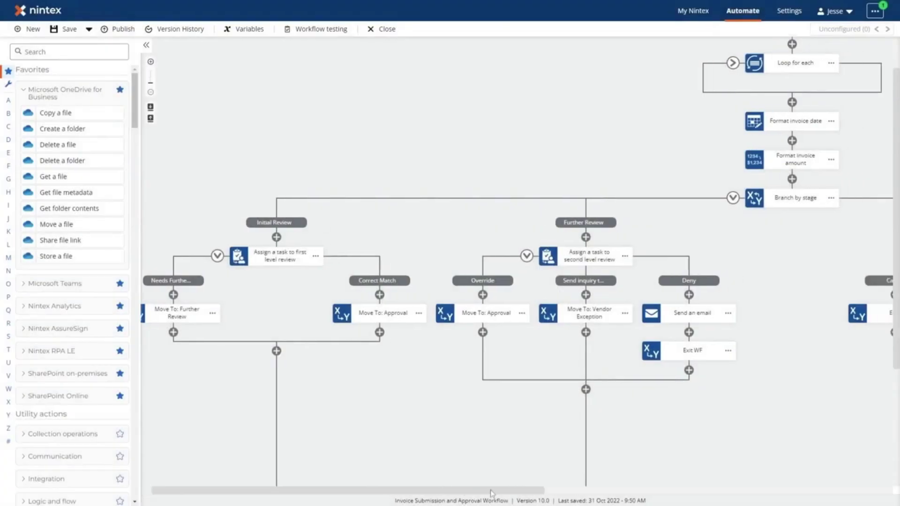
left_click_drag(466, 492, 830, 490)
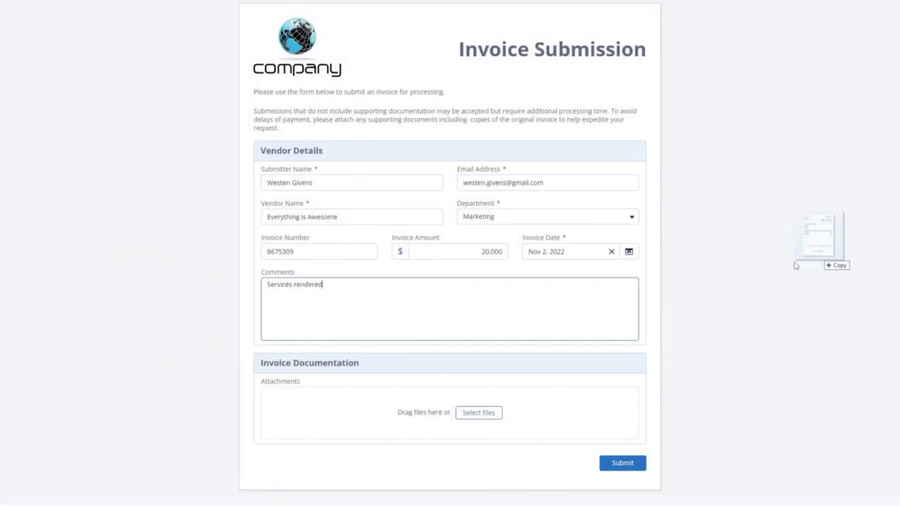
left_click_drag(795, 266, 341, 423)
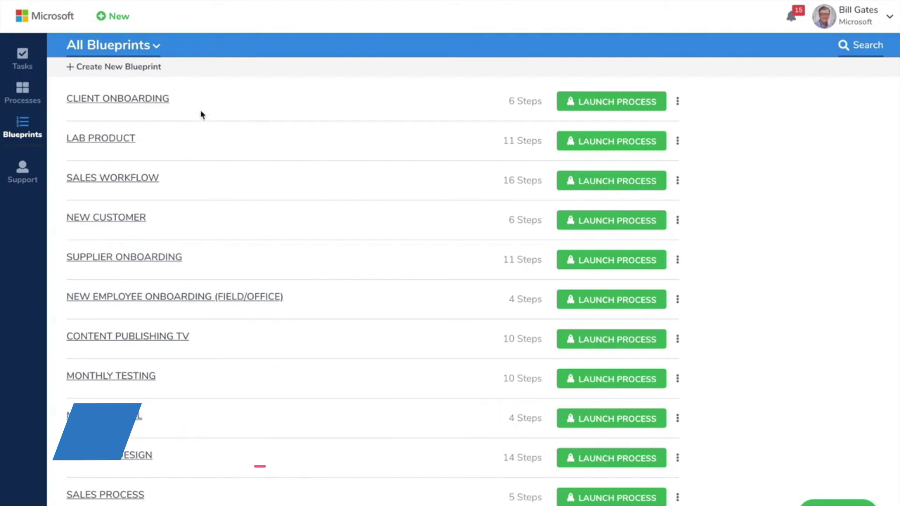
Review the CLIENT ONBOARDING blueprint's kickoff form and its Where are they based? field
left_click(169, 98)
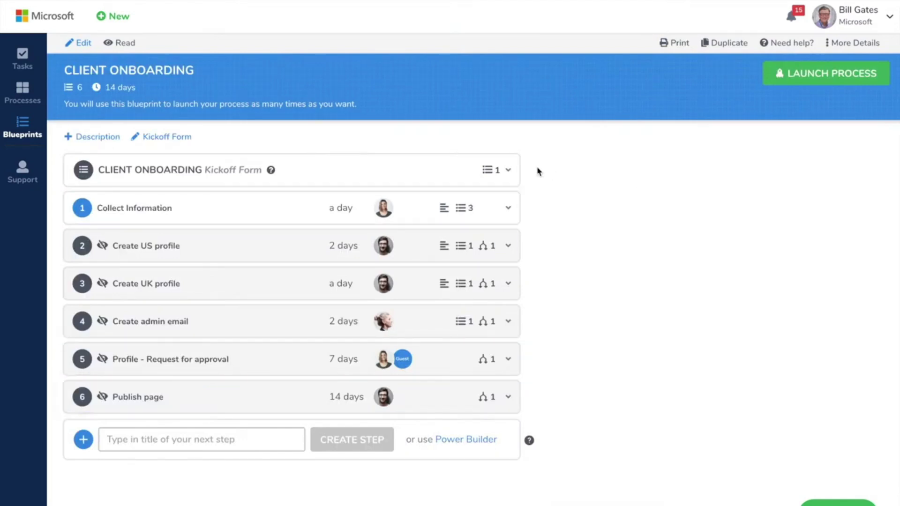
left_click(510, 171)
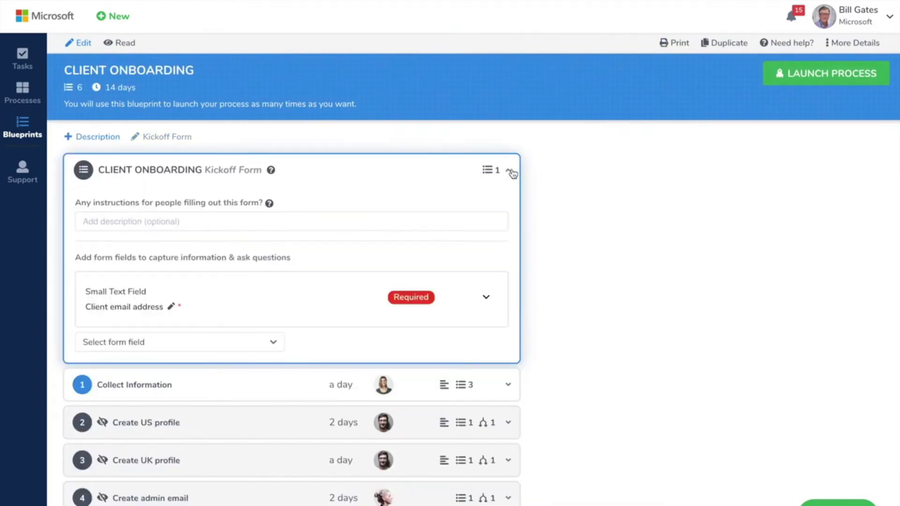
left_click(509, 171)
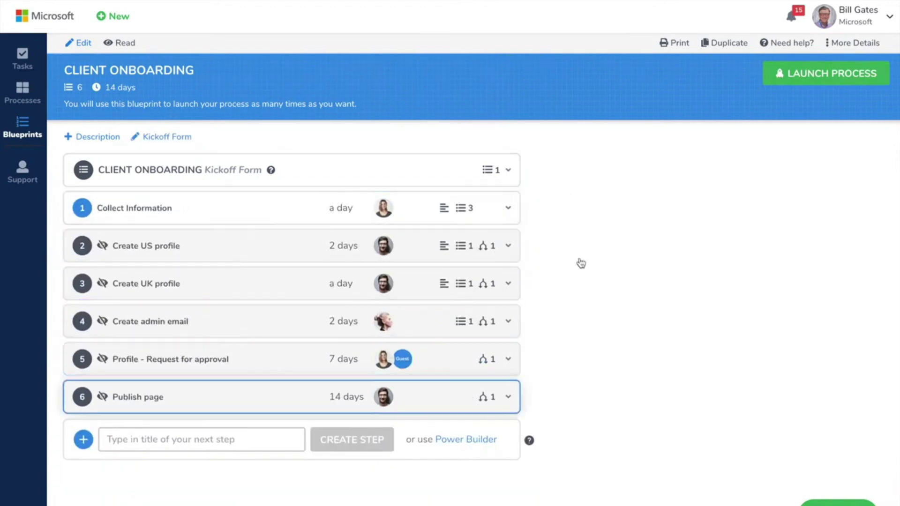
left_click(271, 215)
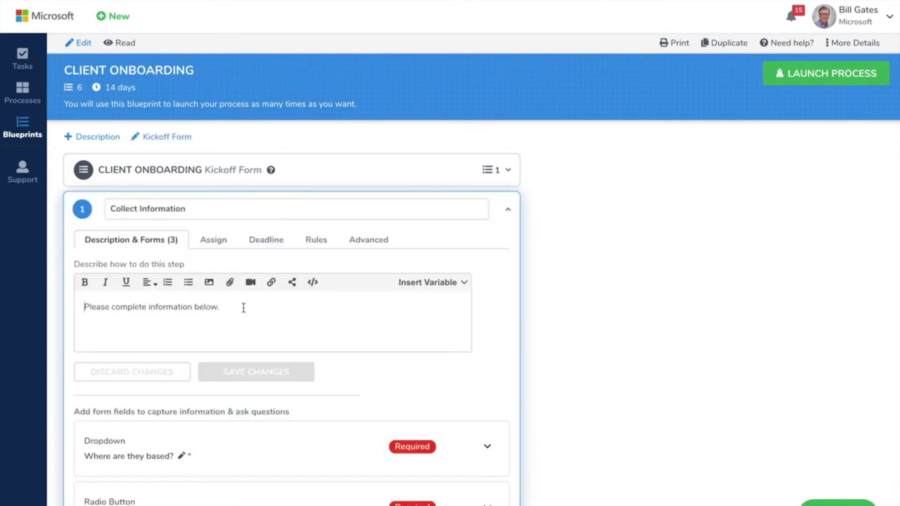
scroll(243, 307, "down", 1)
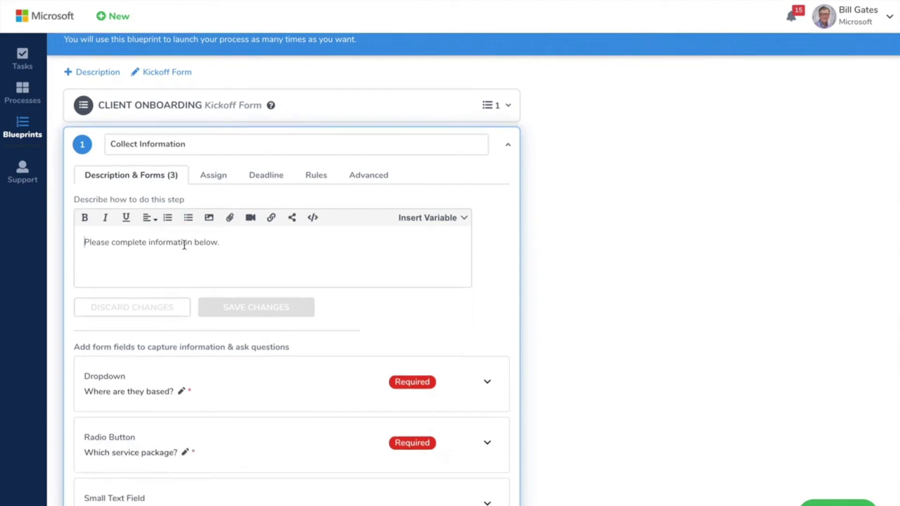
scroll(185, 245, "down", 2)
scroll(288, 281, "down", 2)
scroll(492, 208, "up", 1)
left_click(486, 203)
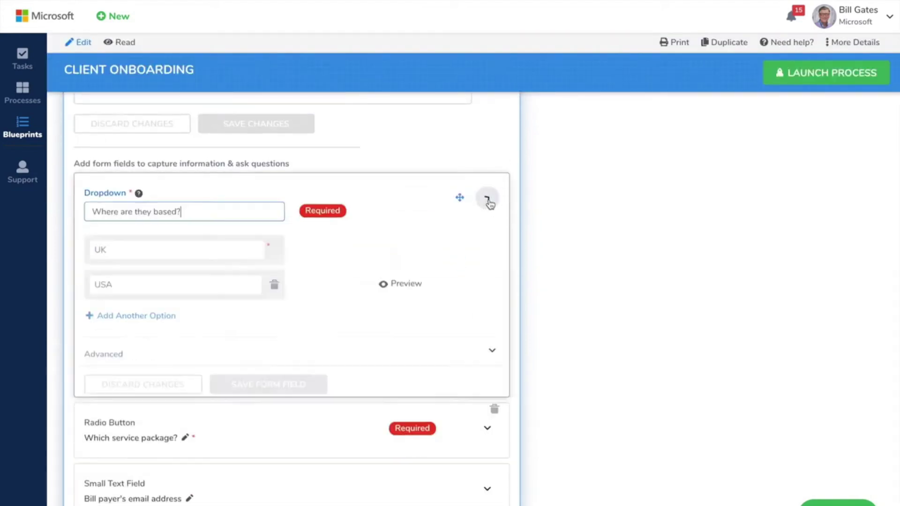
scroll(542, 242, "up", 2)
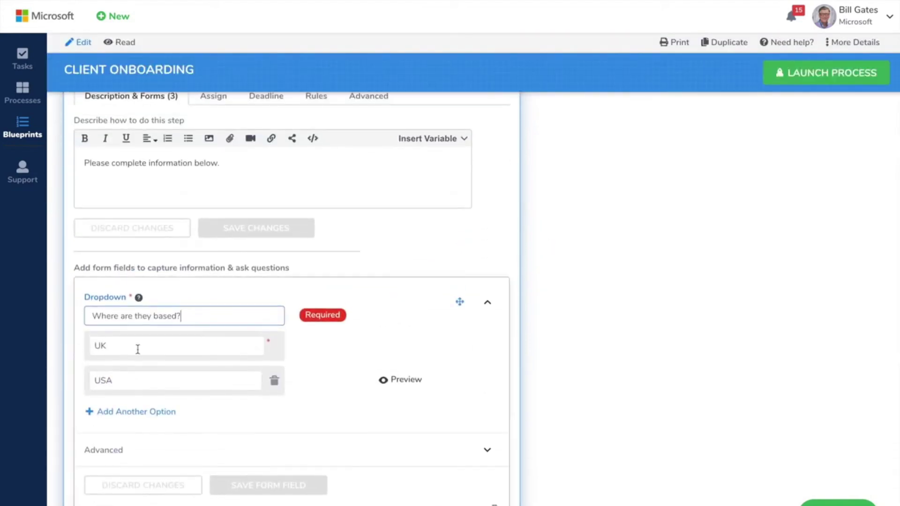
scroll(669, 170, "up", 2)
scroll(512, 209, "up", 1)
left_click(511, 208)
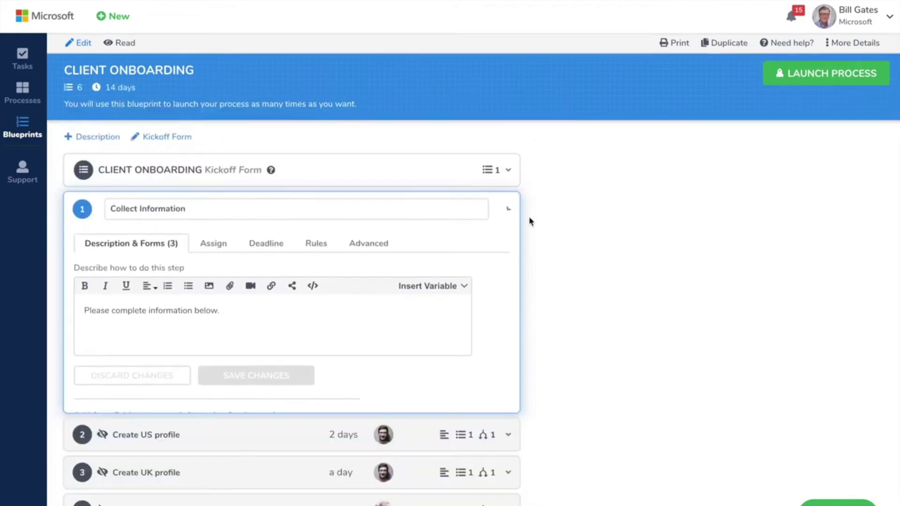
Give Create US profile a rule showing it only when Where are they based? is USA, and save
left_click(508, 246)
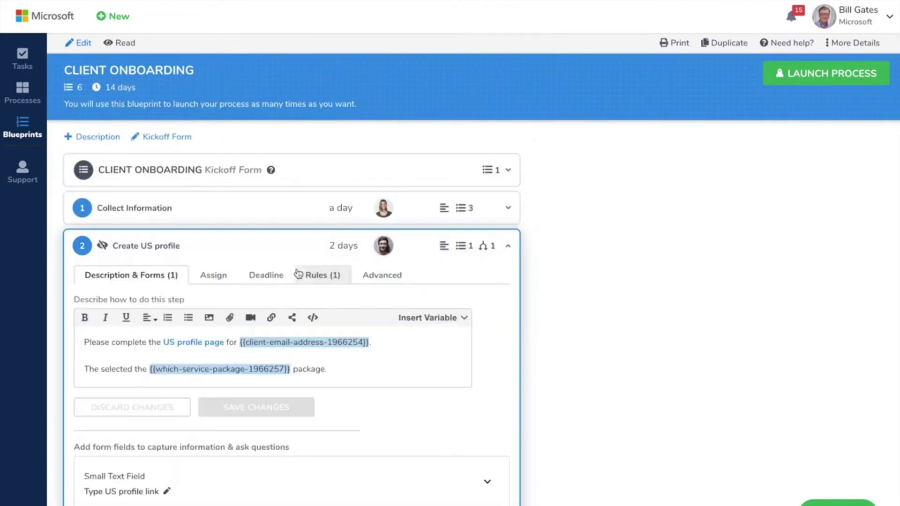
left_click(316, 276)
left_click(510, 303)
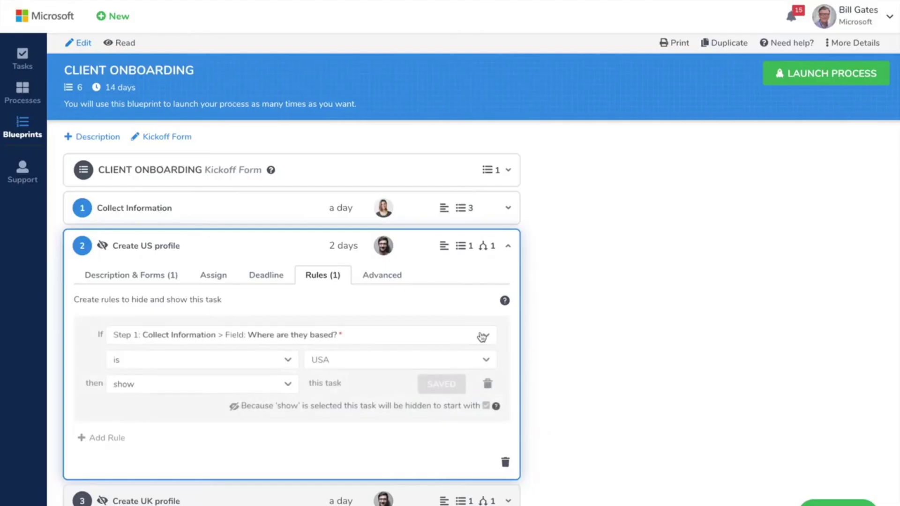
scroll(565, 375, "down", 1)
scroll(564, 373, "up", 1)
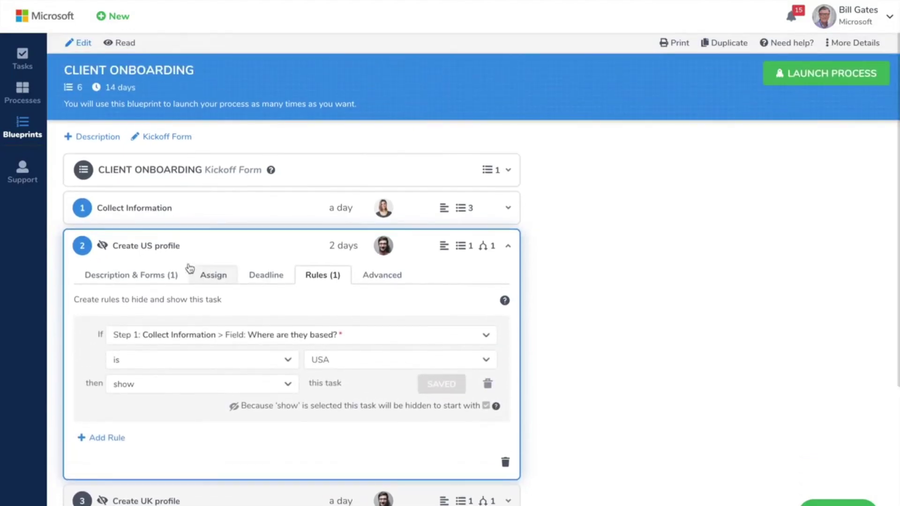
left_click(314, 337)
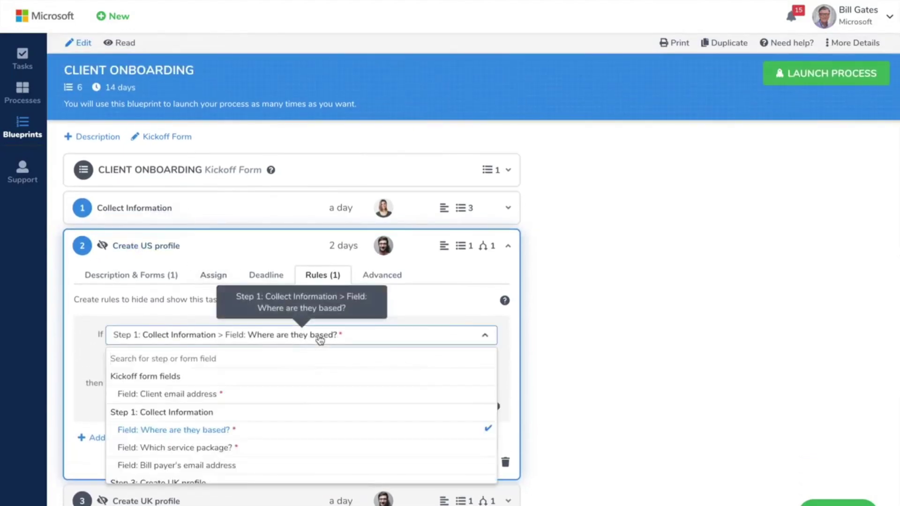
left_click(254, 434)
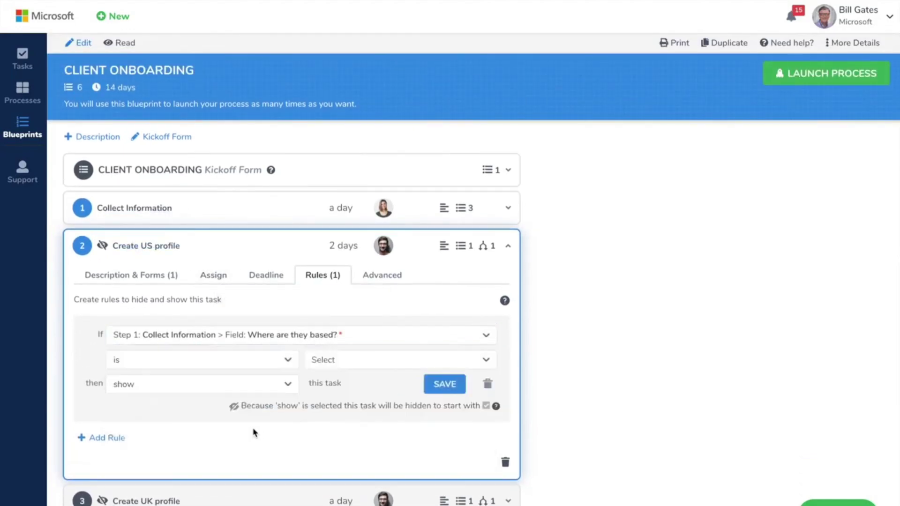
left_click(325, 360)
left_click(322, 380)
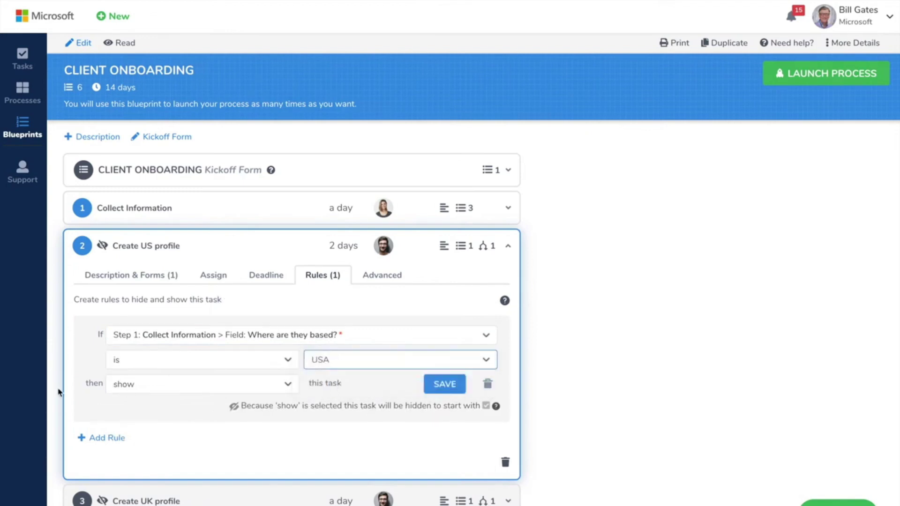
left_click(442, 391)
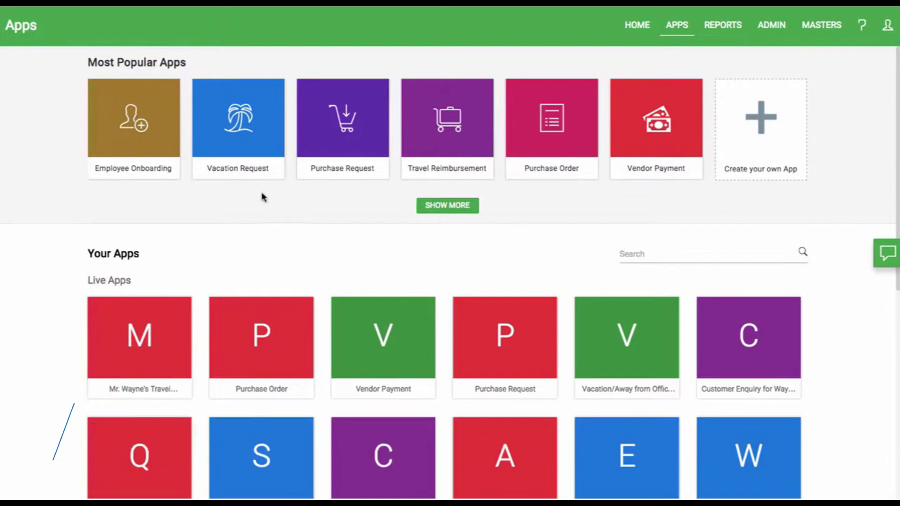
mouse_move(239, 129)
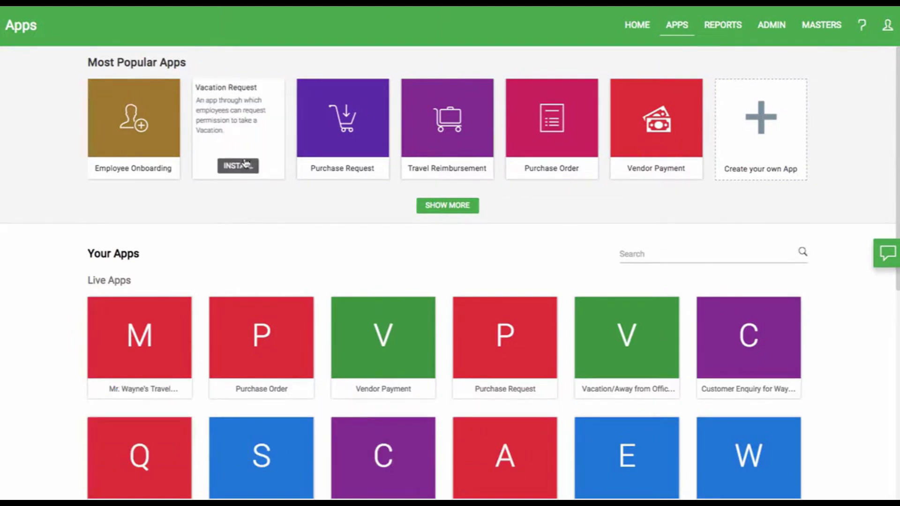
Install the Vacation Request app, review workflow and permissions, and publish it for everyone
left_click(242, 166)
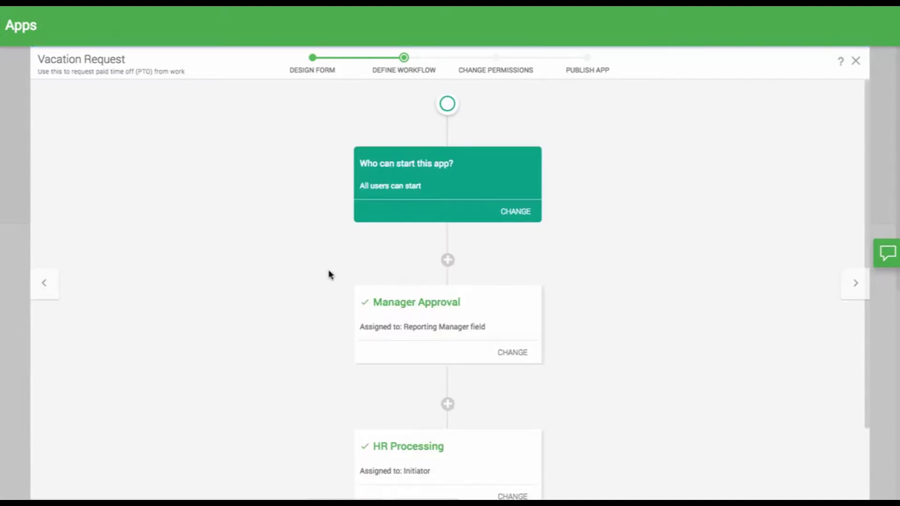
scroll(332, 311, "down", 3)
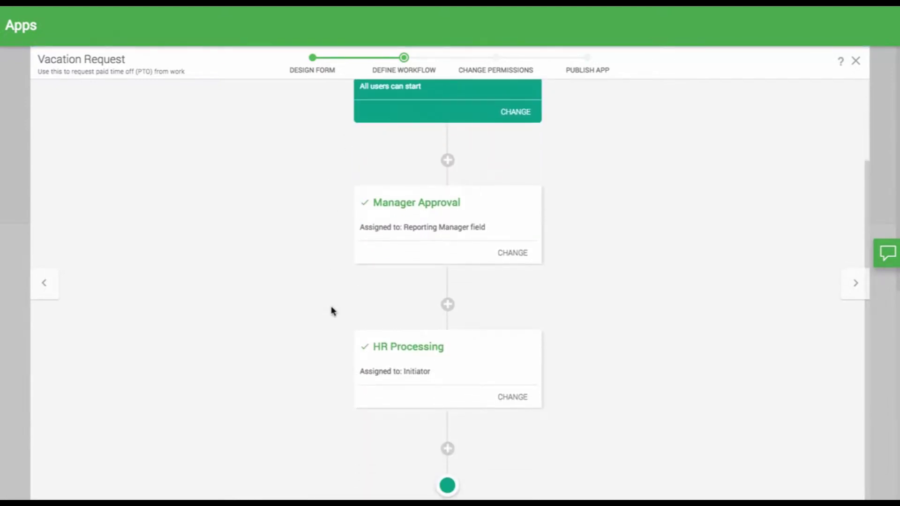
left_click(501, 73)
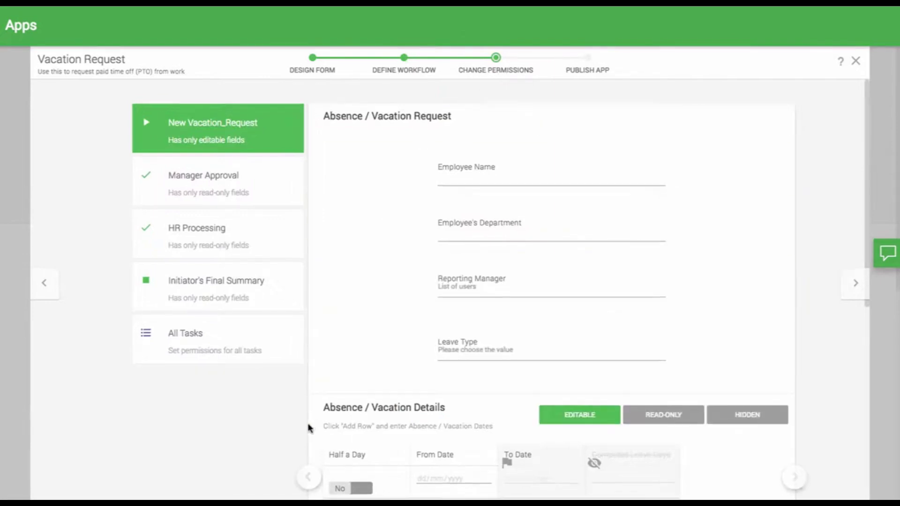
scroll(309, 426, "down", 5)
scroll(309, 427, "up", 5)
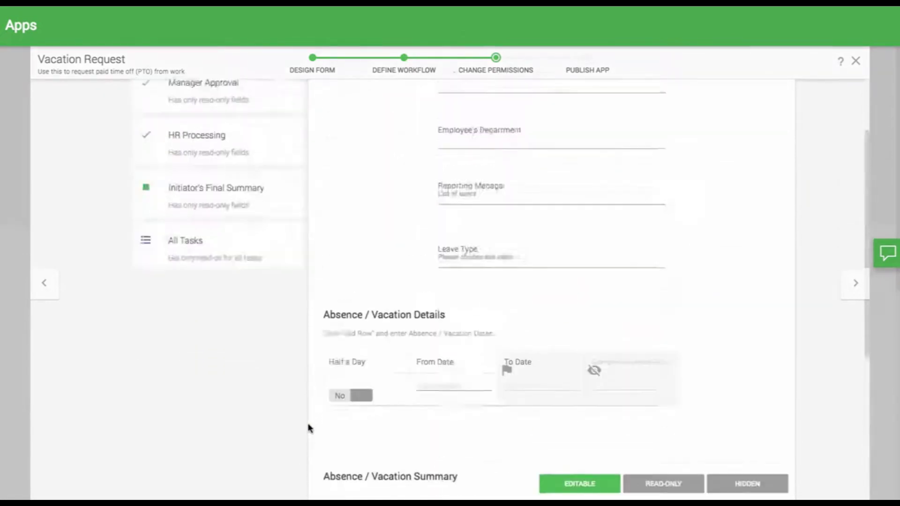
left_click(587, 71)
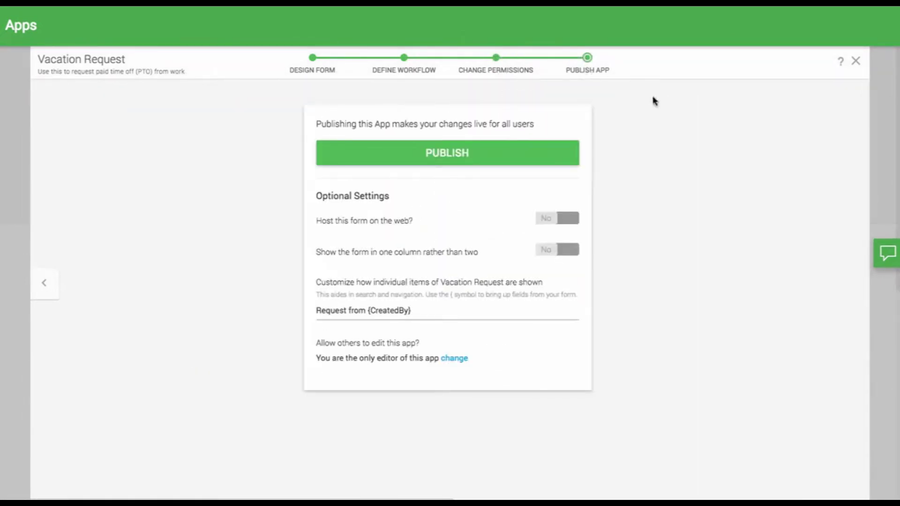
left_click(467, 161)
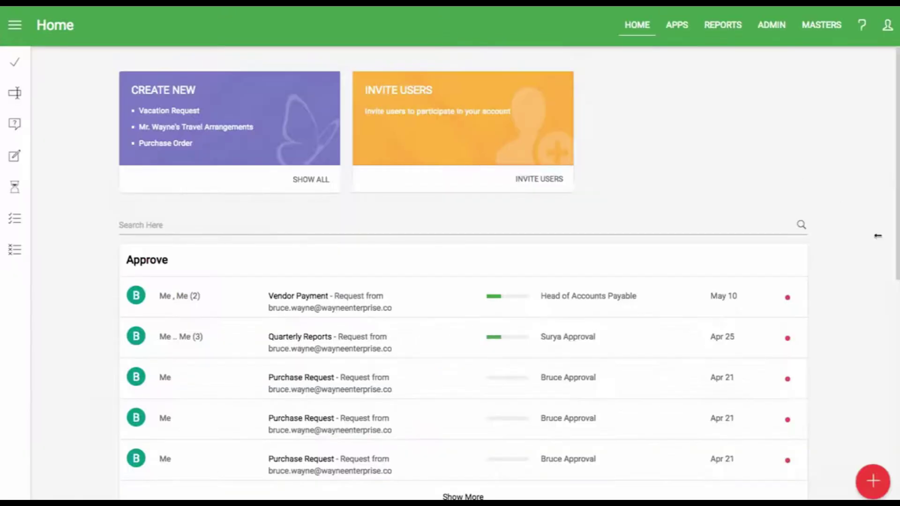
Initiate and submit a Vacation Request for 5/30/2016-5/31/2016, then open it from Approve and begin a comment
left_click(872, 480)
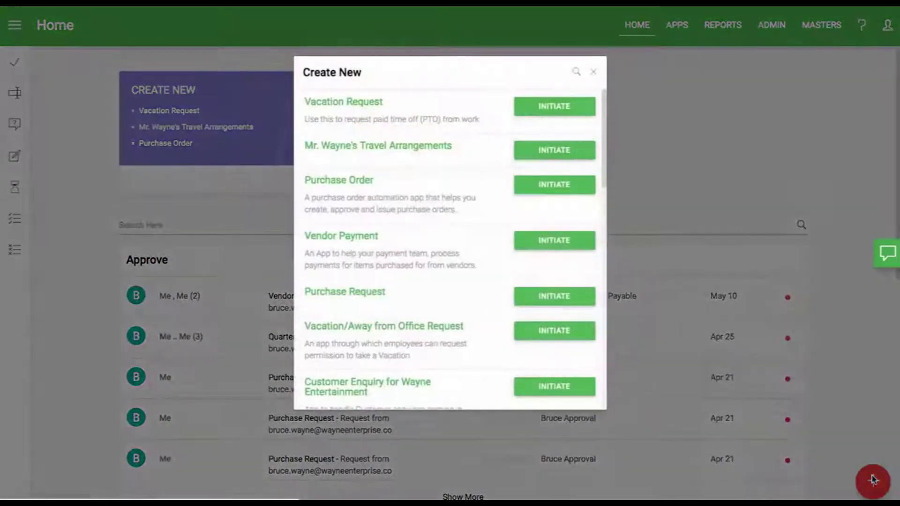
left_click(554, 107)
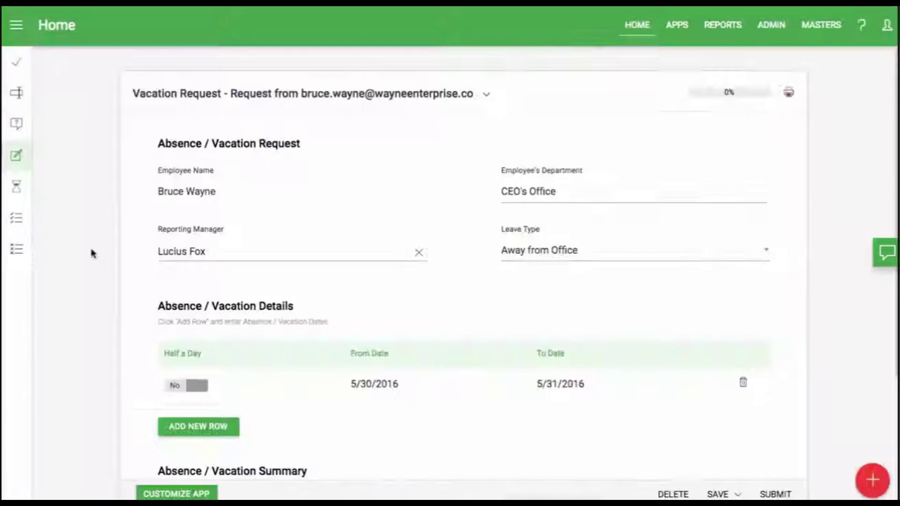
type("See Lucius")
scroll(92, 254, "down", 2)
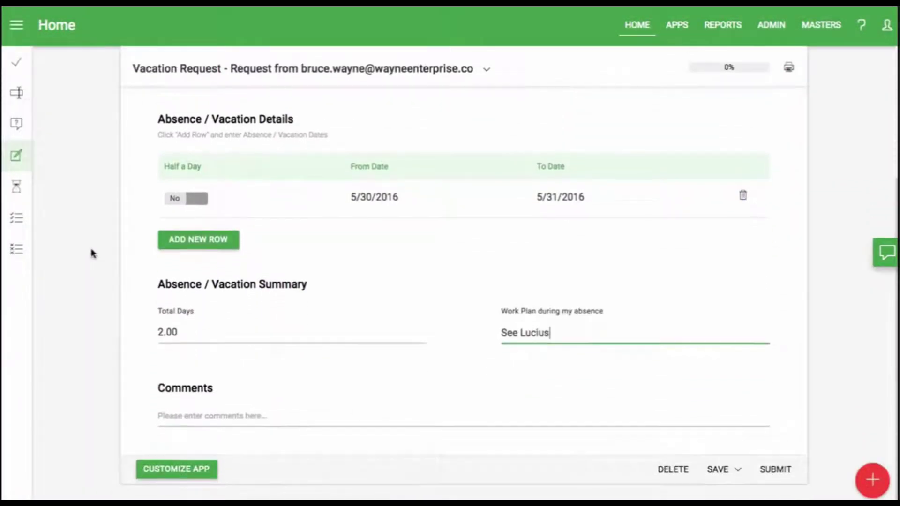
left_click(778, 472)
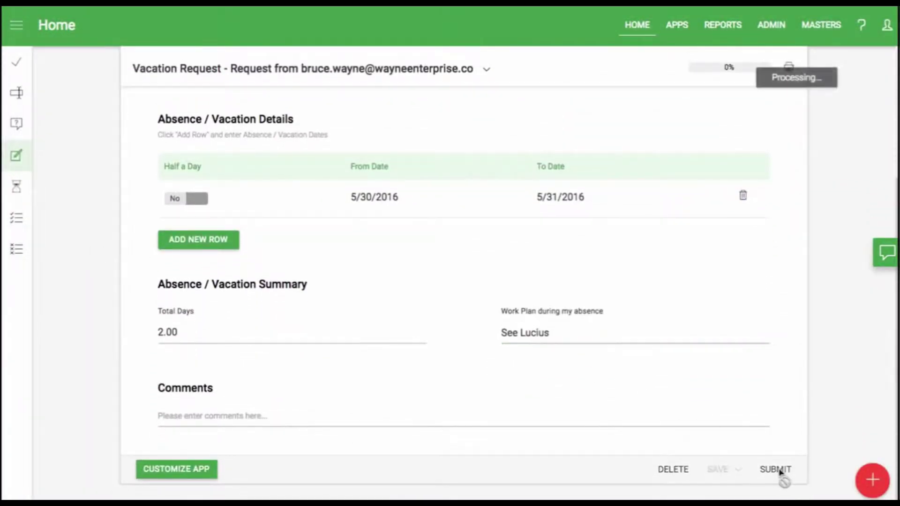
left_click(386, 307)
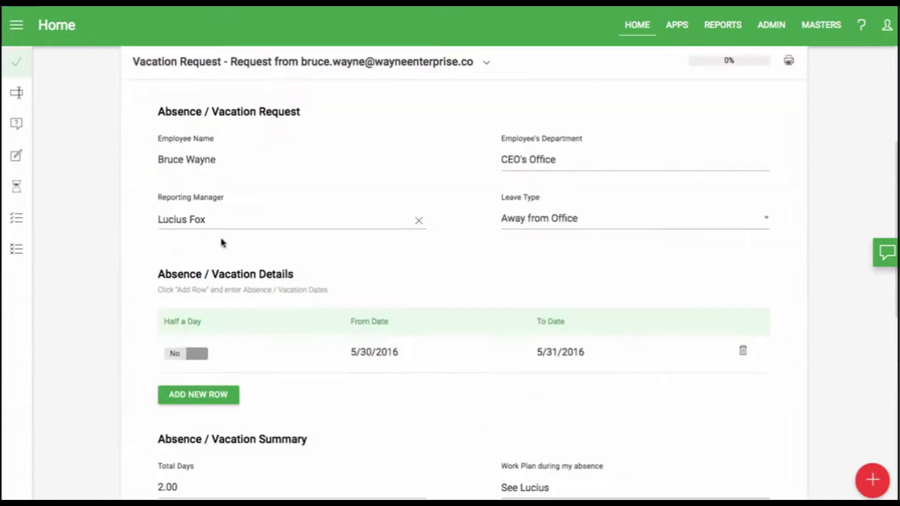
scroll(120, 346, "down", 5)
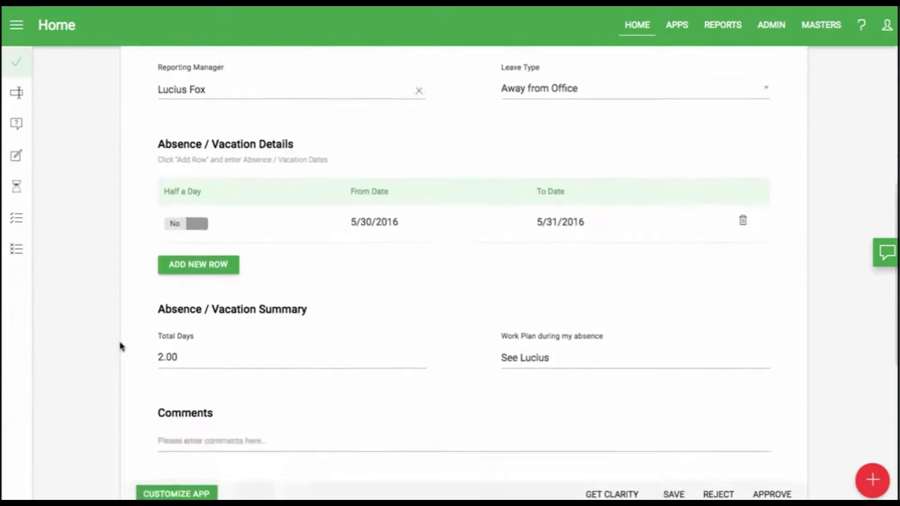
left_click(281, 325)
type("Ta")
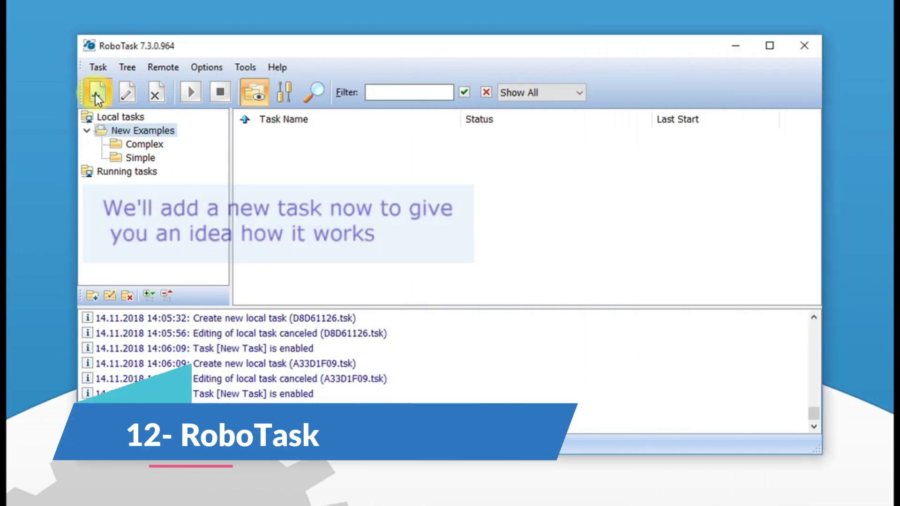
Create a new RoboTask task named 'Send email every day'
left_click(95, 94)
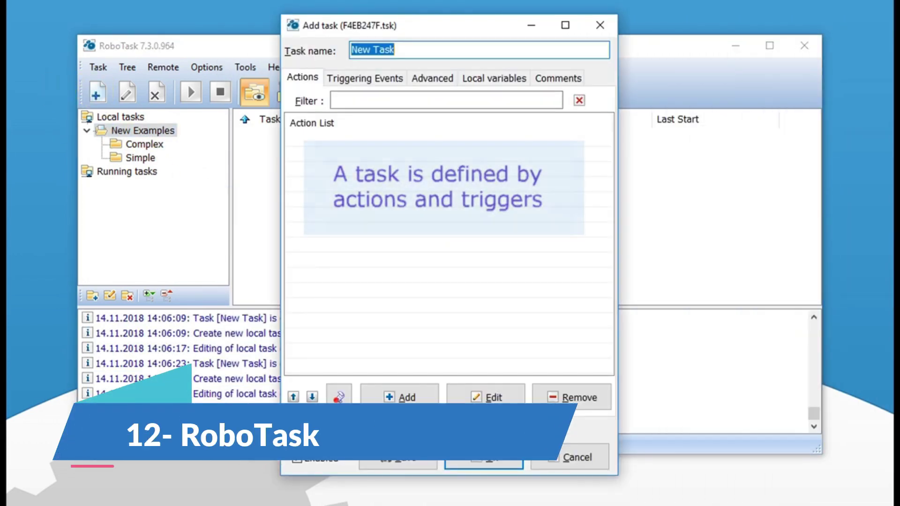
type("Send email")
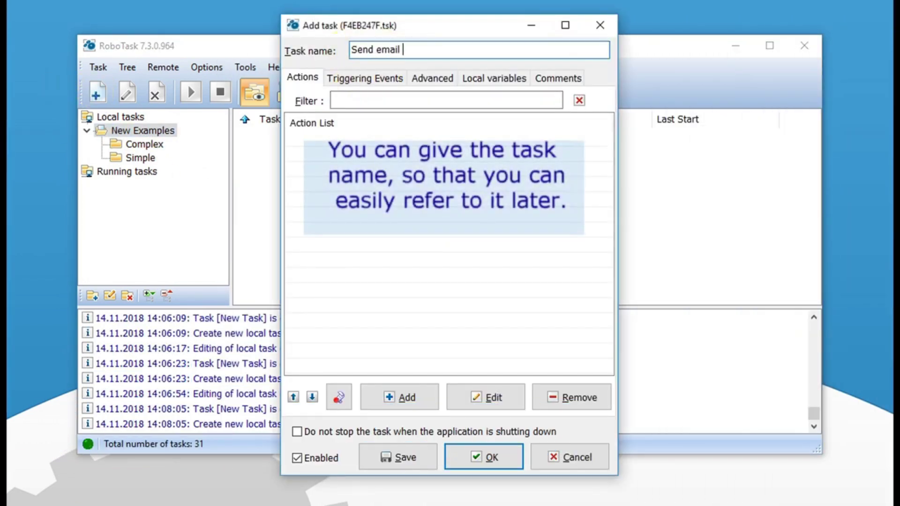
type(" every day")
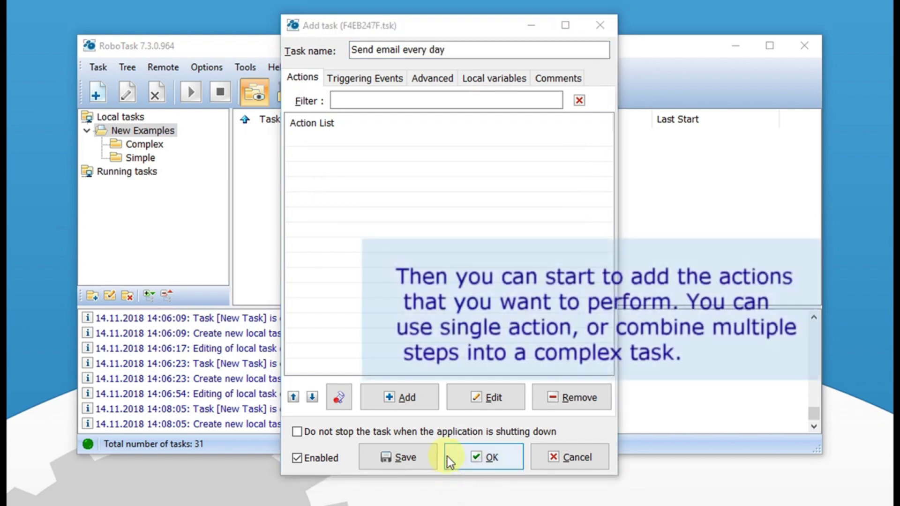
Add an action to the task and expand every category in the predefined action catalogue
left_click(404, 399)
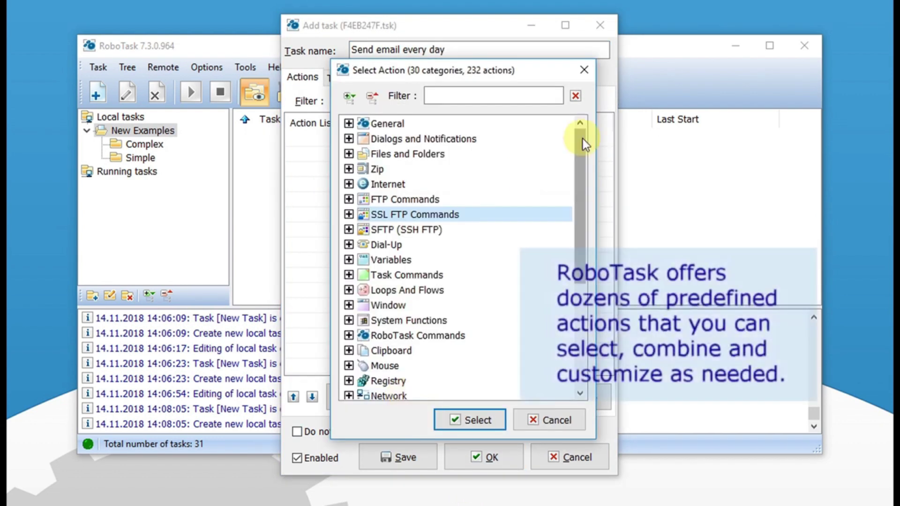
mouse_move(583, 139)
left_mouse_down()
mouse_move(561, 247)
mouse_move(583, 115)
left_mouse_up()
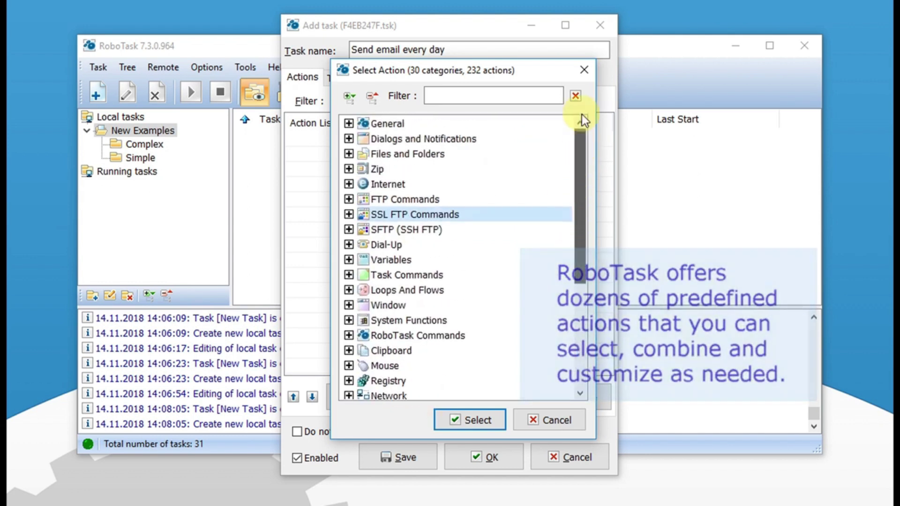
left_click(349, 98)
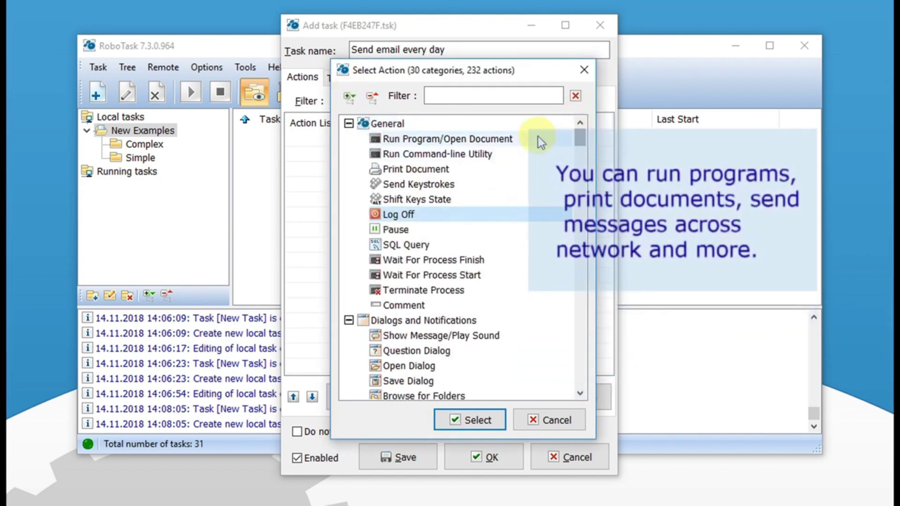
left_click_drag(580, 138, 580, 161)
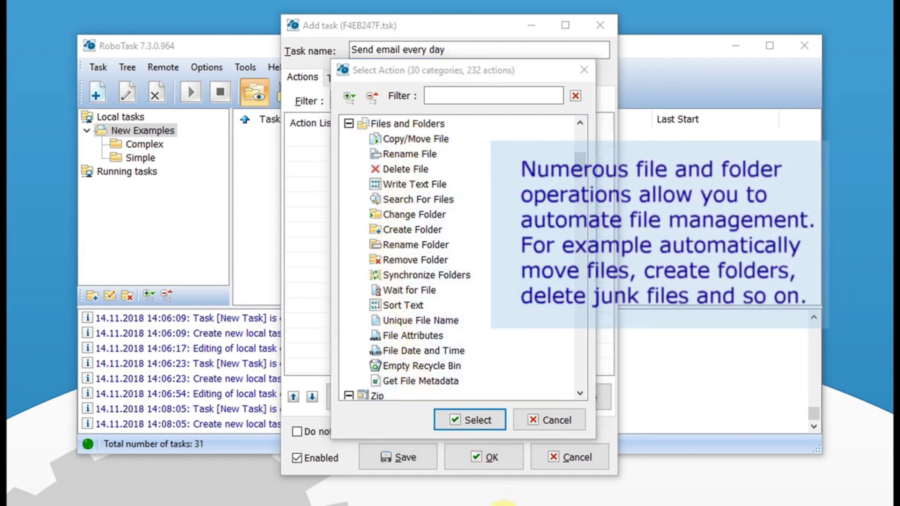
left_click_drag(578, 161, 579, 202)
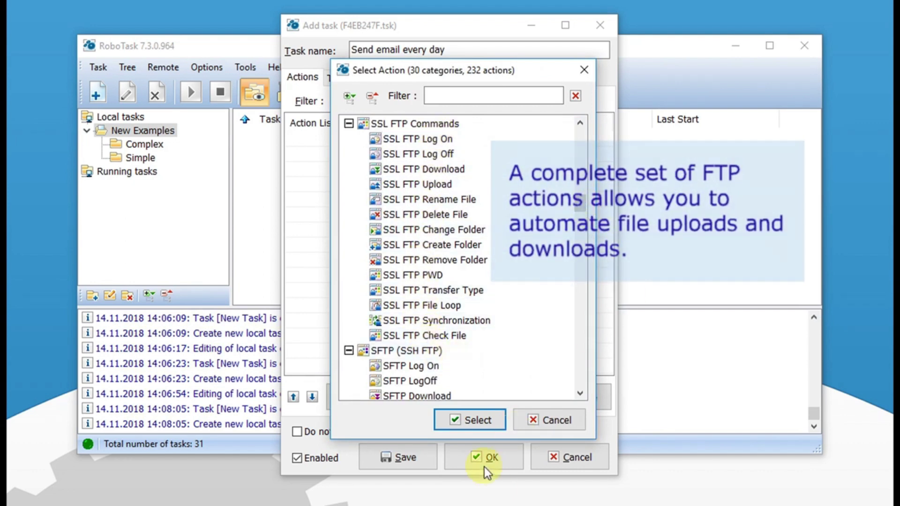
left_click_drag(578, 202, 580, 253)
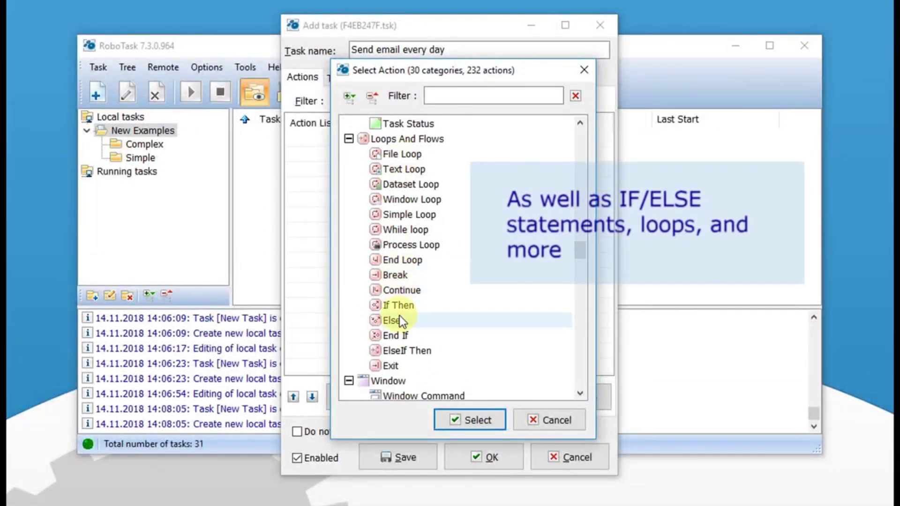
left_click(501, 504)
scroll(426, 217, "down", 8)
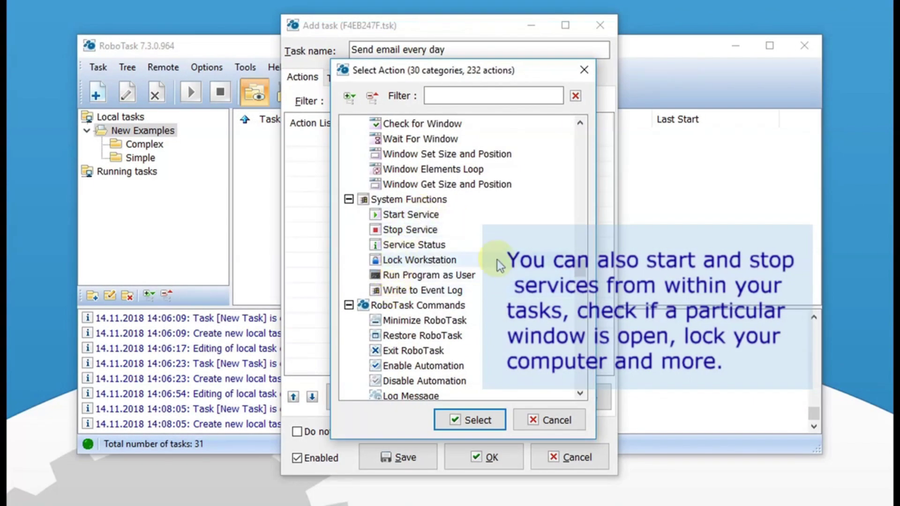
left_click_drag(584, 276, 578, 172)
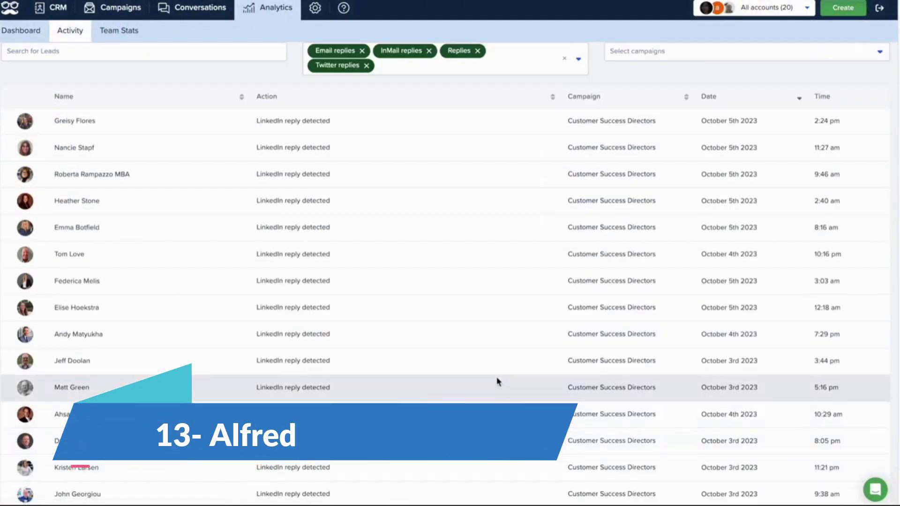
scroll(496, 381, "down", 1)
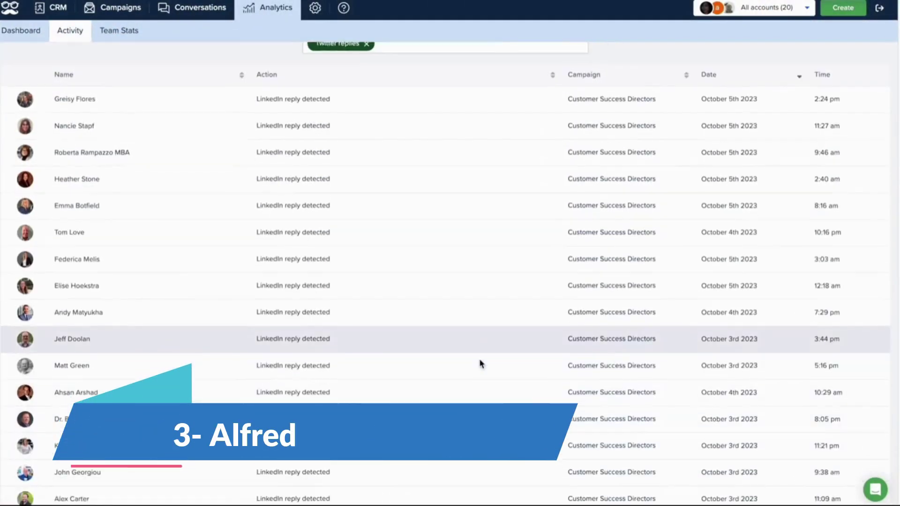
scroll(485, 368, "down", 1)
scroll(480, 363, "down", 1)
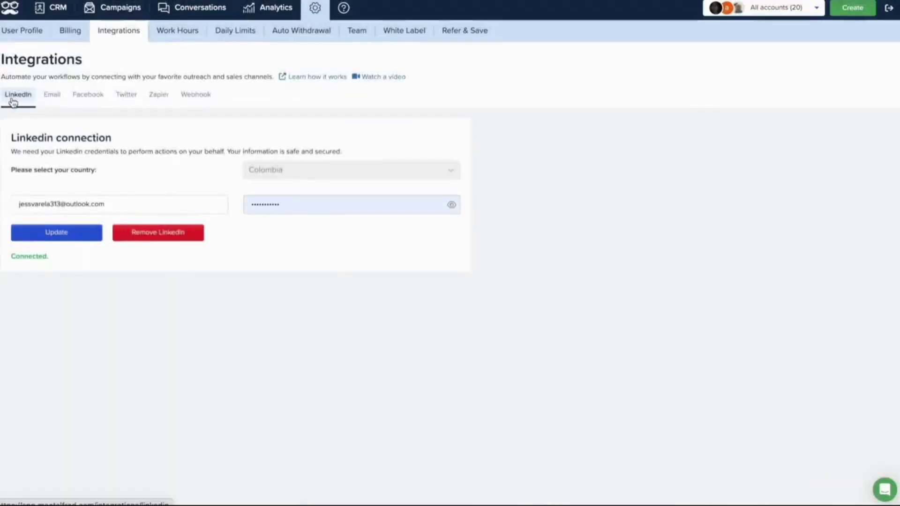
Show the Email then Facebook integration settings listing authorized pages and groups
left_click(51, 99)
left_click(89, 99)
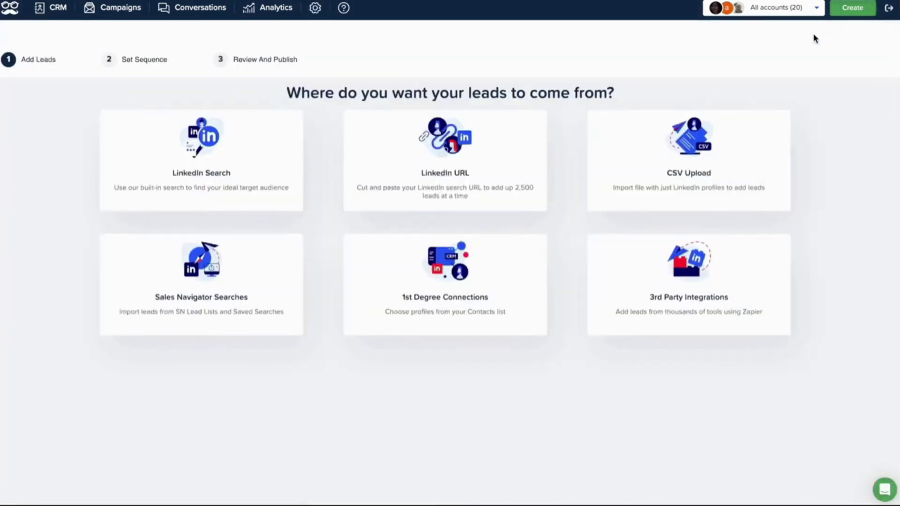
Use LinkedIn Search as lead source filtered to the Technology, Information and Internet industry
left_click(188, 146)
left_click(144, 173)
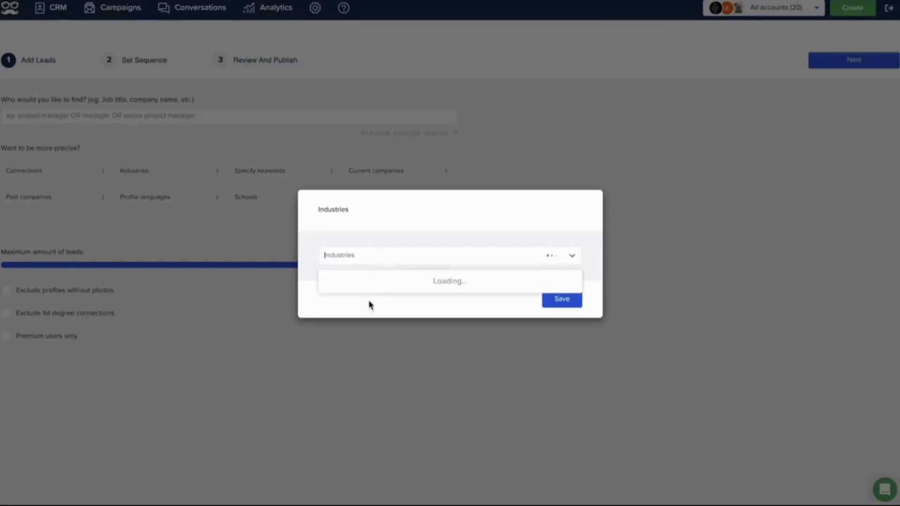
type("tech")
left_click(422, 282)
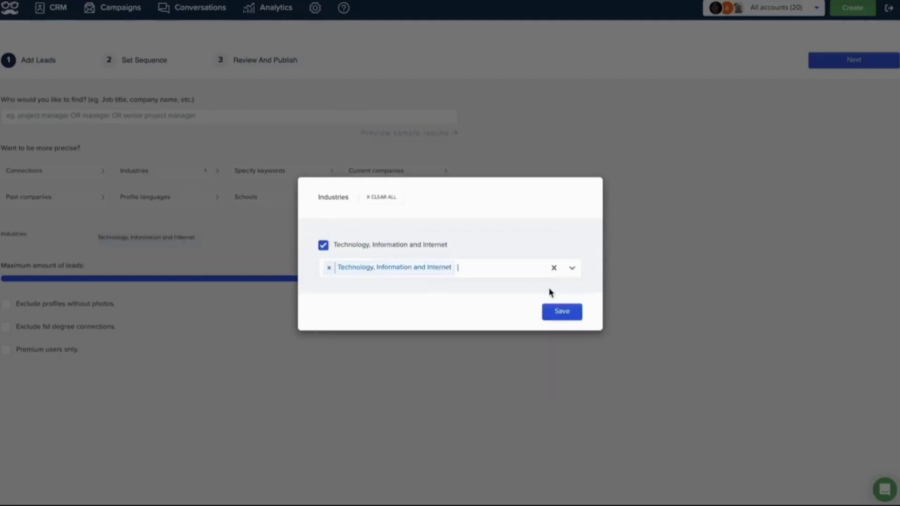
left_click(561, 310)
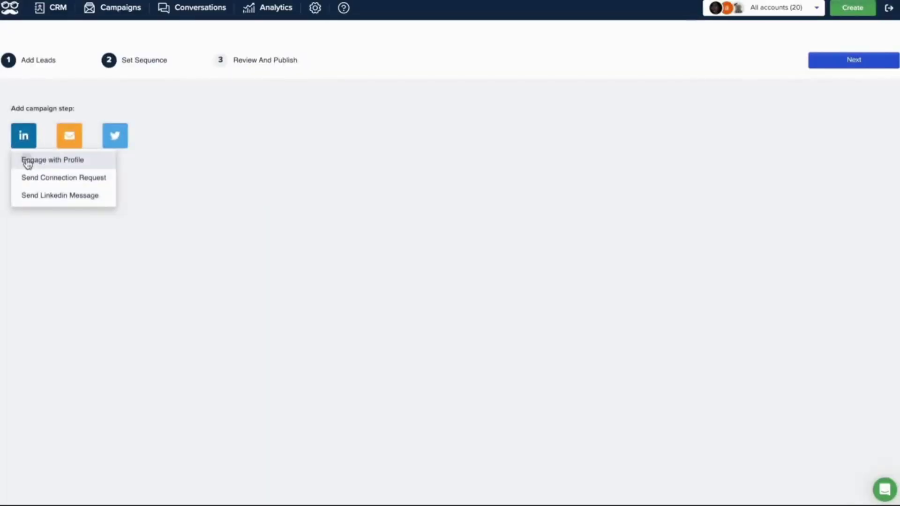
Sequence Engage with Profile, Send Connection Request, then Send Linkedin Message steps
left_click(25, 161)
left_click(24, 289)
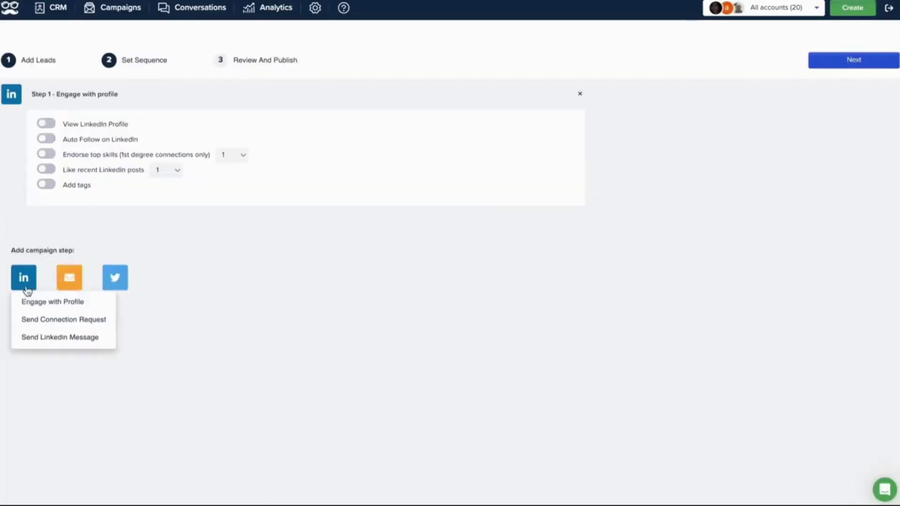
left_click(31, 321)
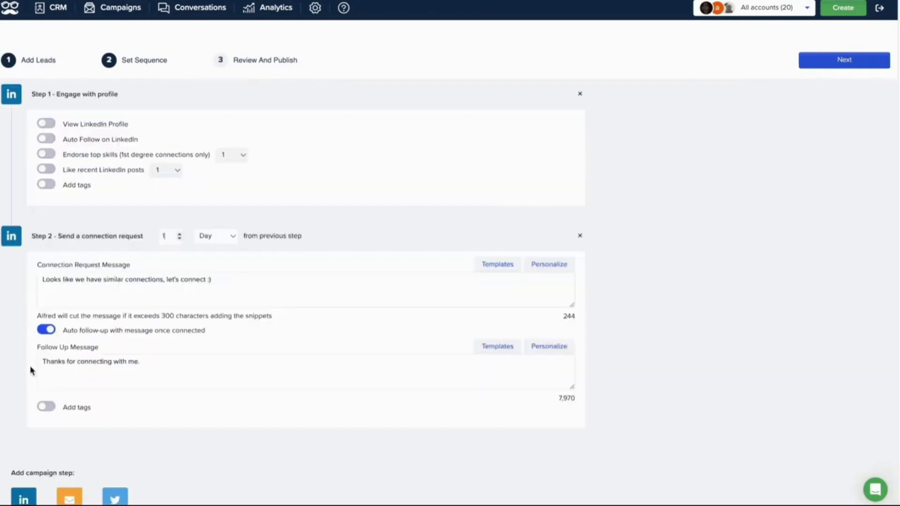
scroll(32, 409, "down", 2)
left_click(25, 420)
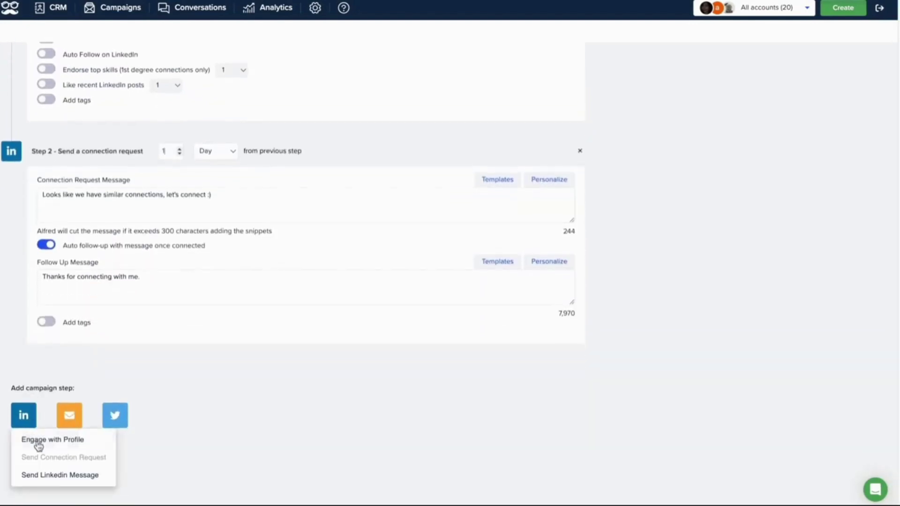
left_click(48, 472)
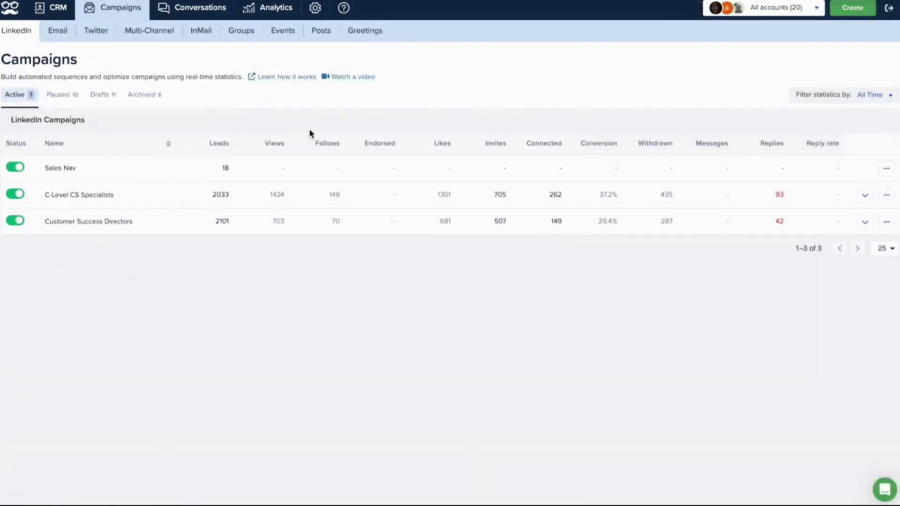
Open the options menu of the C-Level CS Specialists campaign
left_click(887, 196)
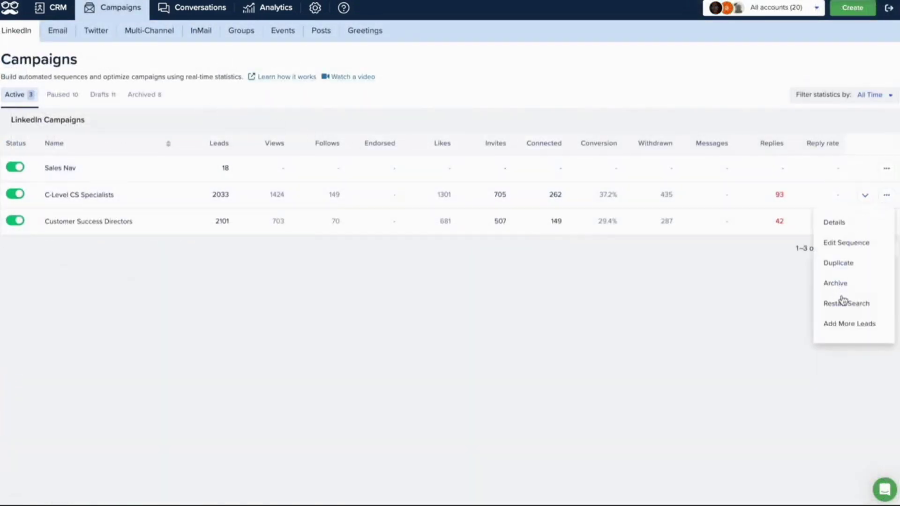
mouse_move(846, 303)
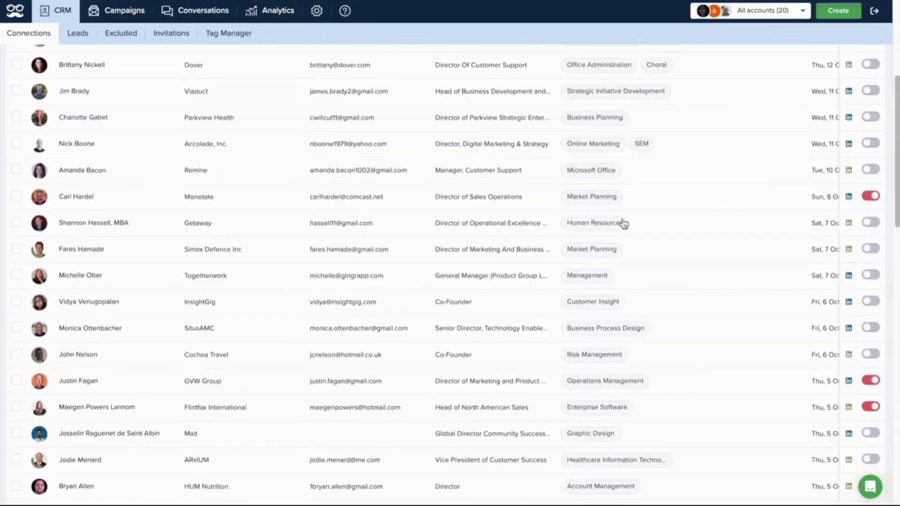
scroll(622, 223, "down", 2)
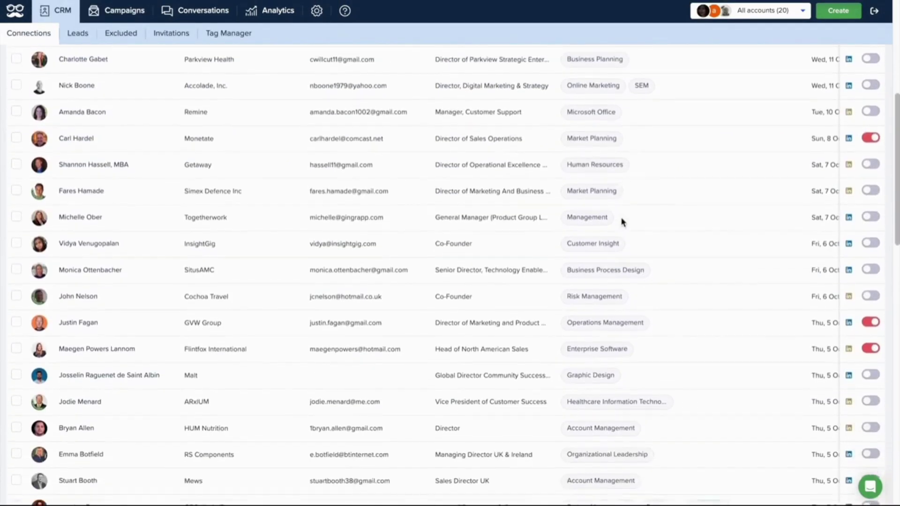
scroll(622, 224, "down", 1)
scroll(622, 224, "down", 2)
scroll(622, 223, "down", 1)
scroll(622, 224, "down", 1)
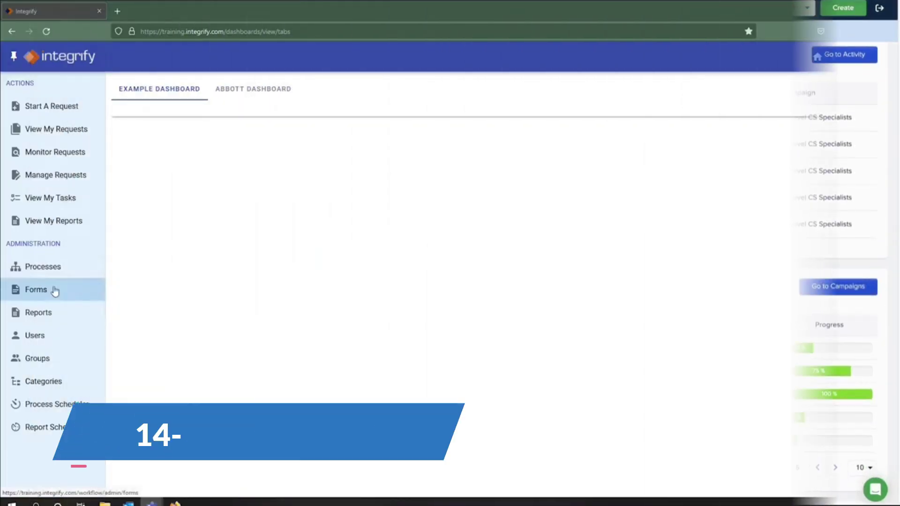
In the Time Off Request Form, label the contact field Employee Name and set the middle container to 2 columns
left_click(151, 233)
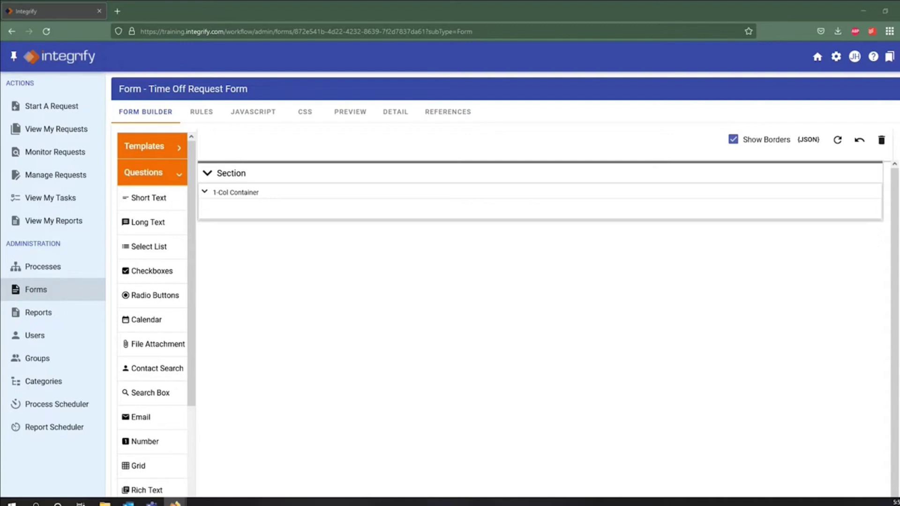
scroll(141, 255, "down", 1)
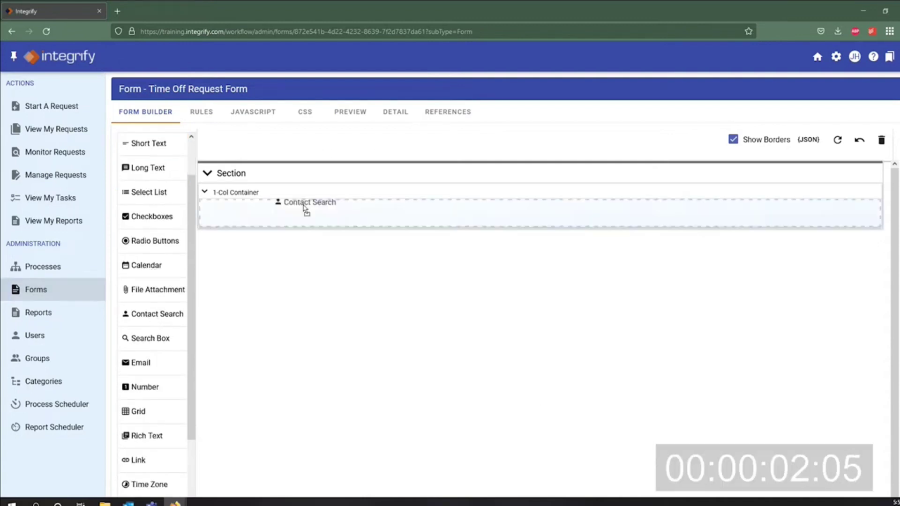
left_click_drag(156, 314, 317, 208)
type("Emp")
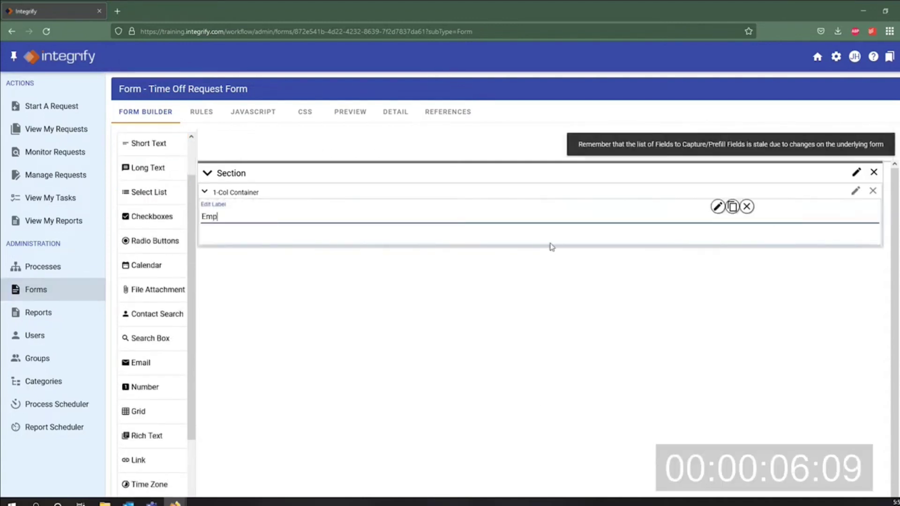
type("loyee Name")
key("Return")
scroll(141, 296, "down", 3)
scroll(137, 289, "down", 2)
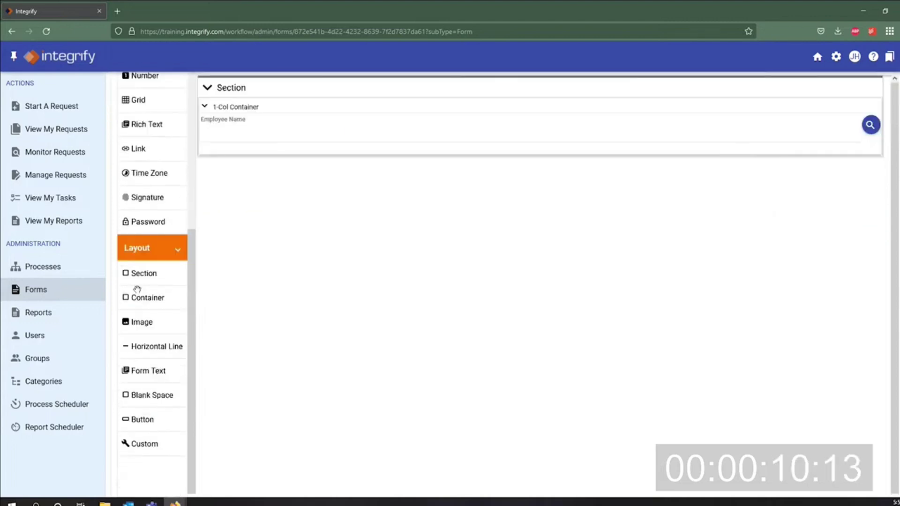
mouse_move(146, 299)
left_mouse_down()
mouse_move(338, 169)
mouse_move(342, 209)
left_mouse_up()
scroll(493, 281, "up", 2)
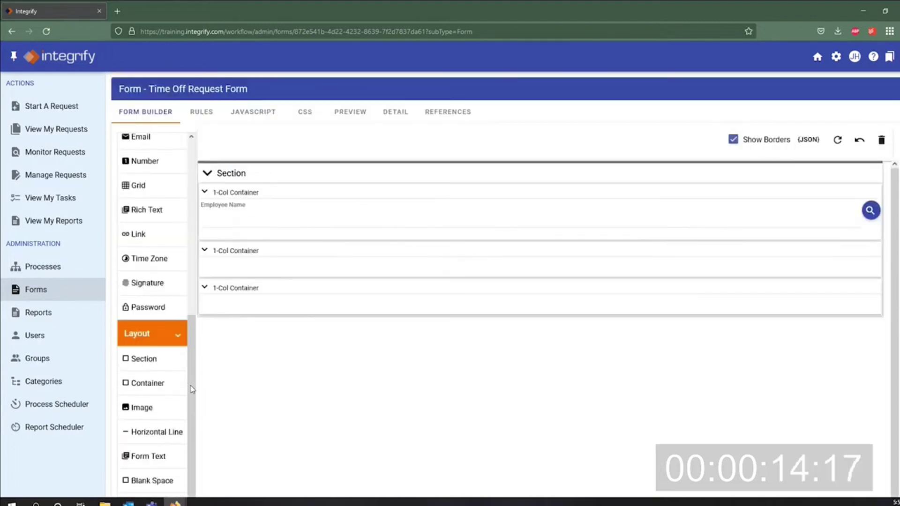
left_click(855, 249)
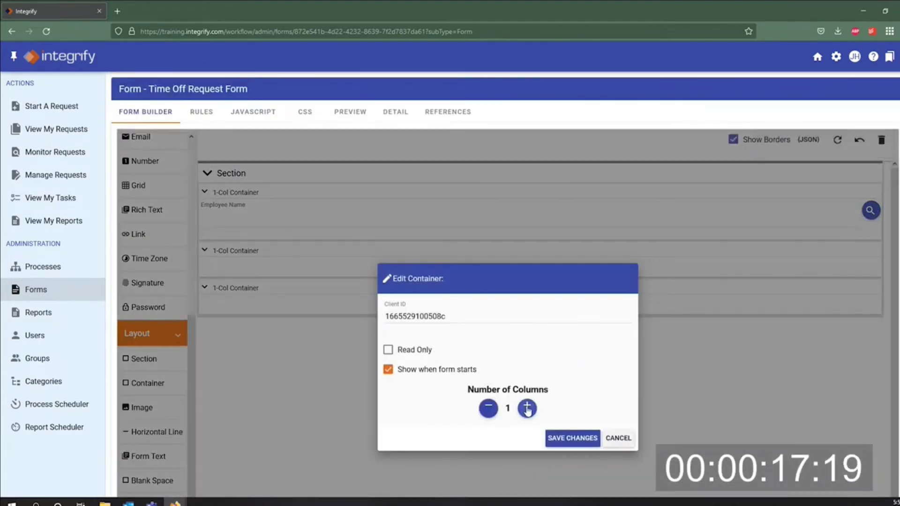
left_click(574, 439)
scroll(151, 295, "up", 5)
scroll(151, 296, "up", 3)
left_click_drag(155, 295, 443, 295)
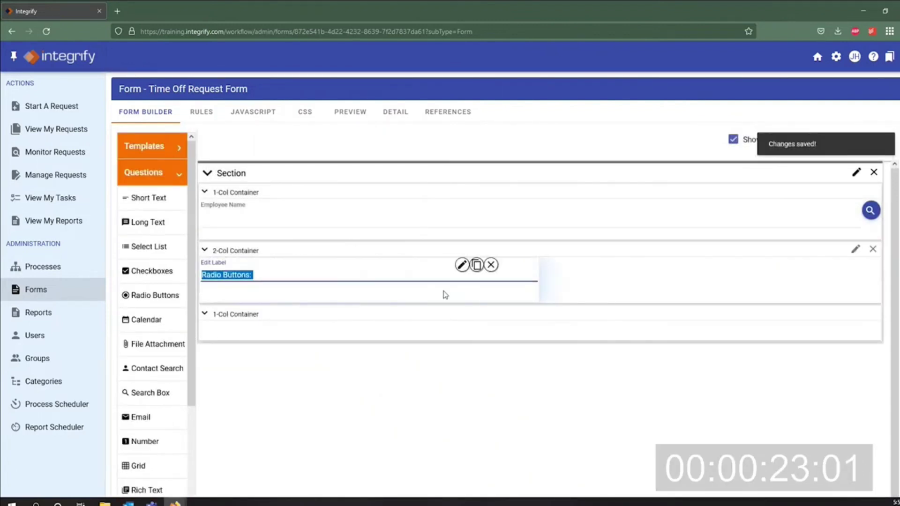
type("Request Type")
Add a Request Type radio field with PTO and Sick options
key("Return")
left_click(376, 335)
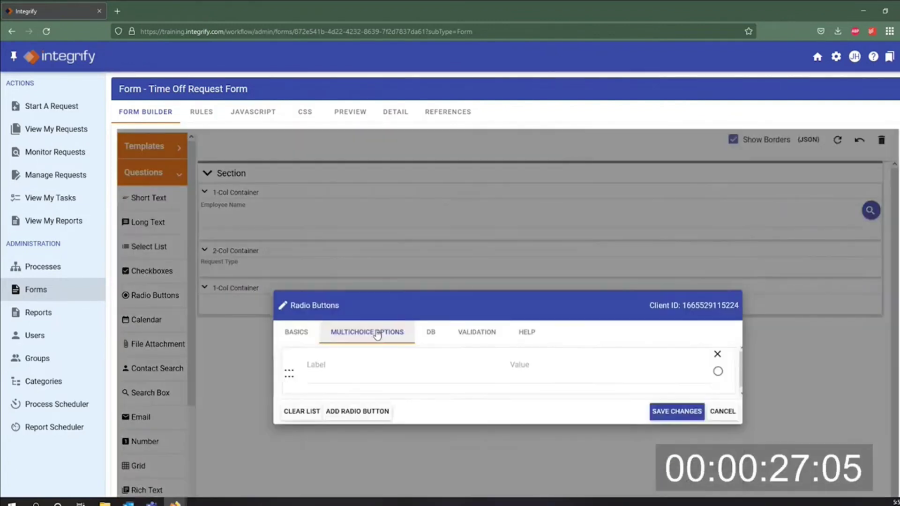
left_click(372, 378)
left_click(358, 412)
type("Sick")
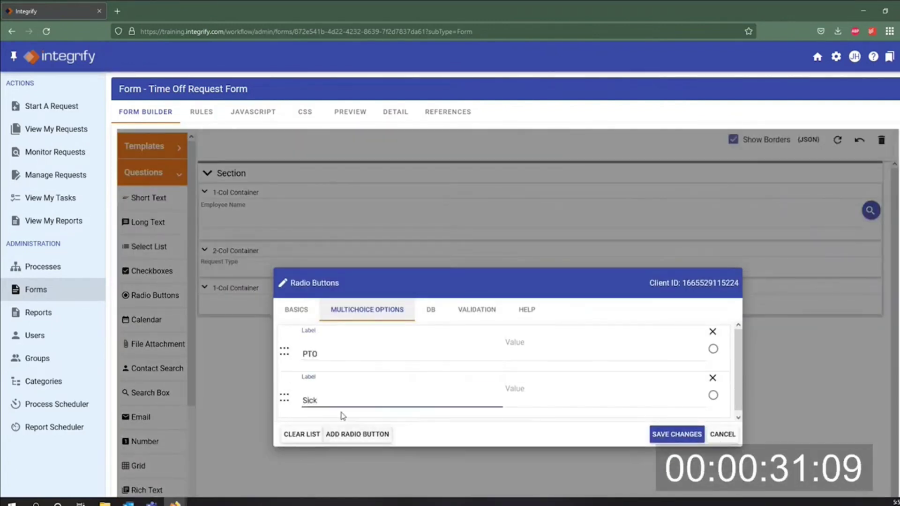
left_click(685, 435)
Add Number of Hours Requested, Start Date and End Date fields
left_click_drag(539, 335, 579, 275)
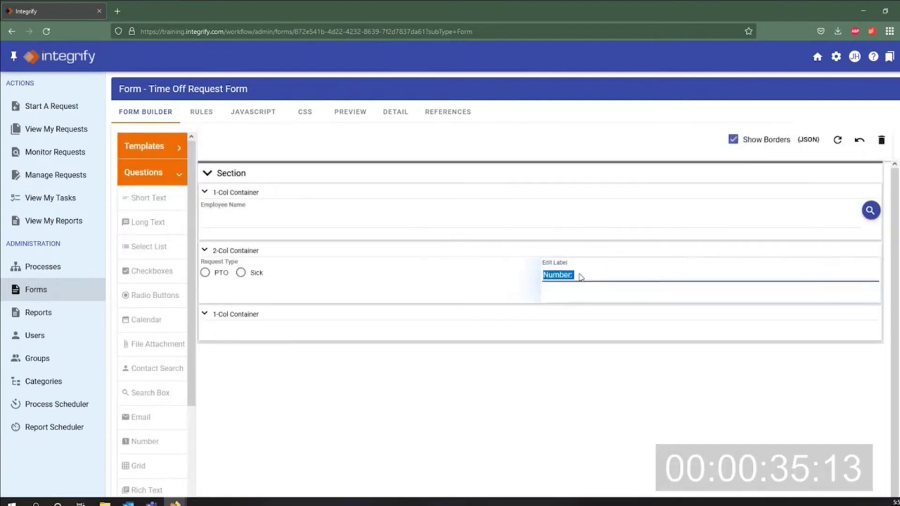
type("Number of Hours Requested")
key("Return")
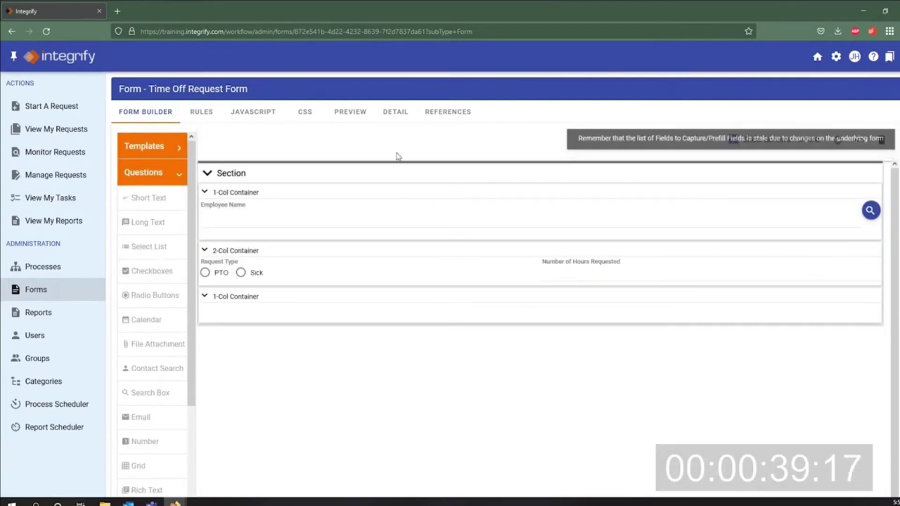
left_click_drag(148, 198, 205, 306)
type("Star")
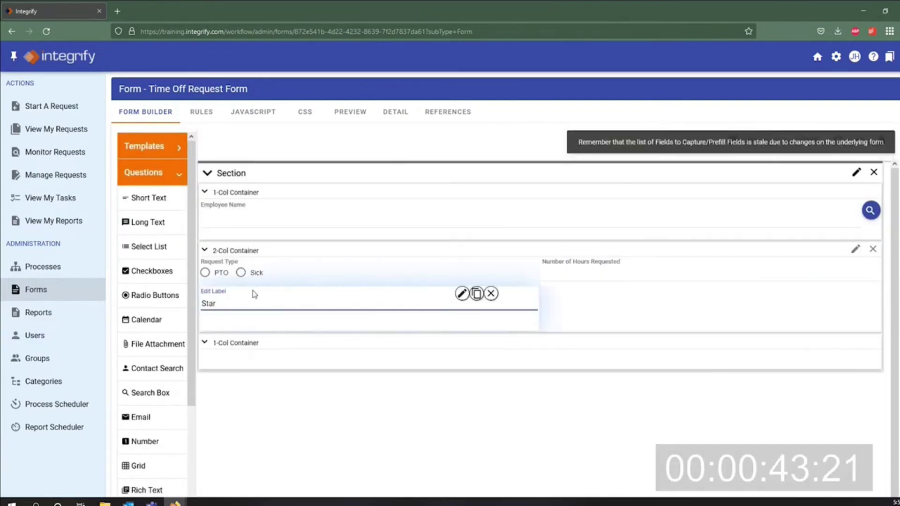
type("t Date")
key("Return")
left_click_drag(146, 319, 600, 294)
type("End Date")
key("Return")
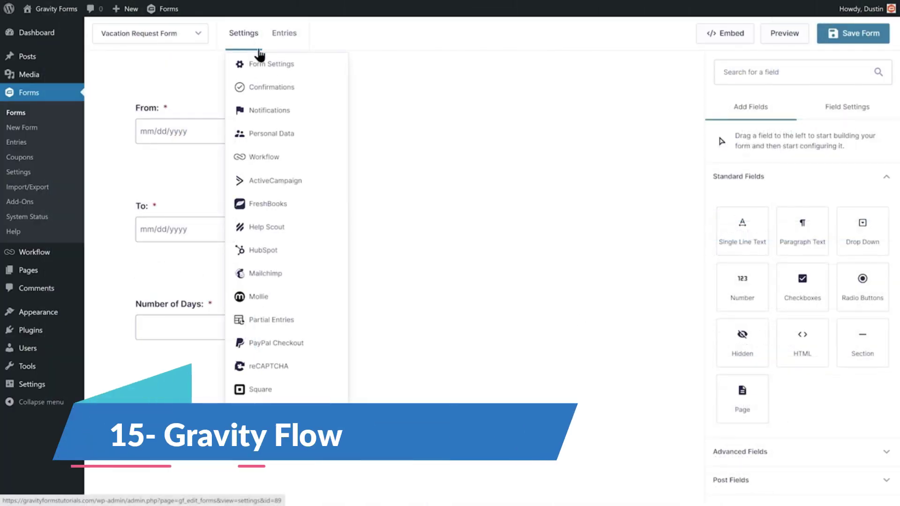
Require users to be logged in, then add an Approval workflow step named Vacation Request
left_click(249, 64)
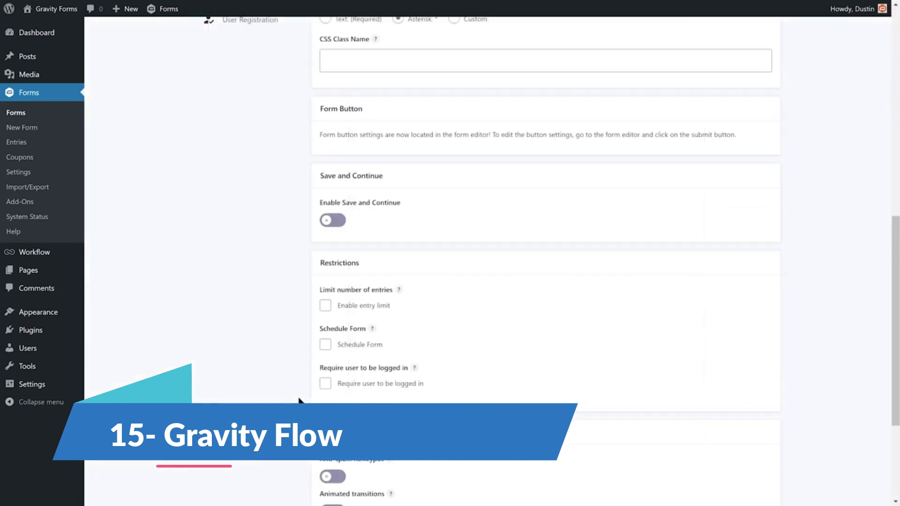
left_click(325, 386)
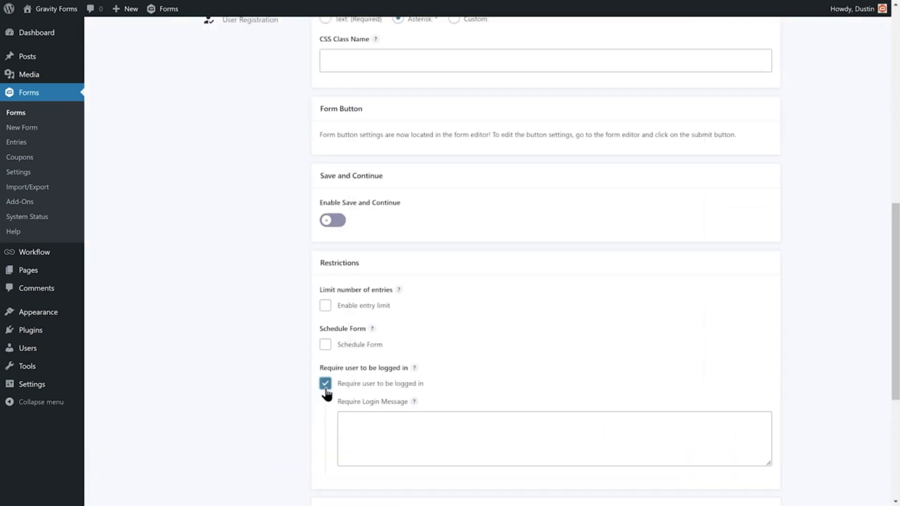
type("You must b")
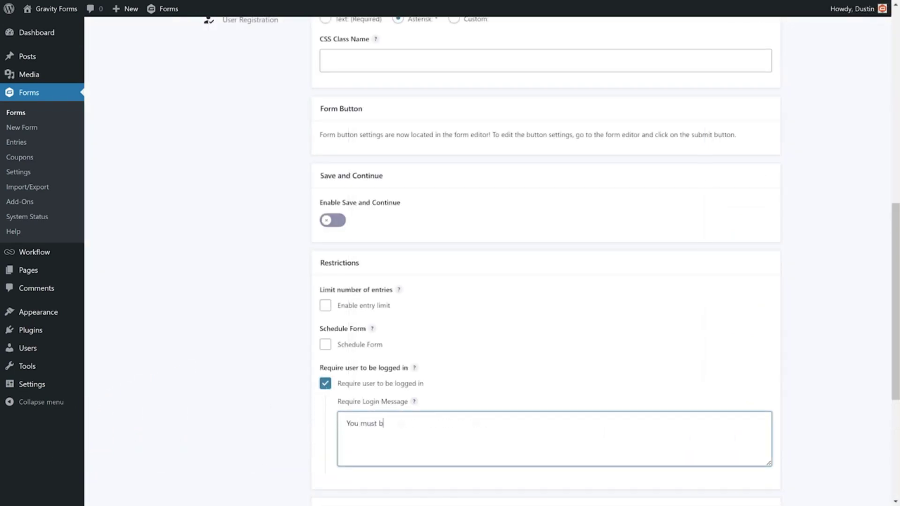
type("e logged in to submit this form.")
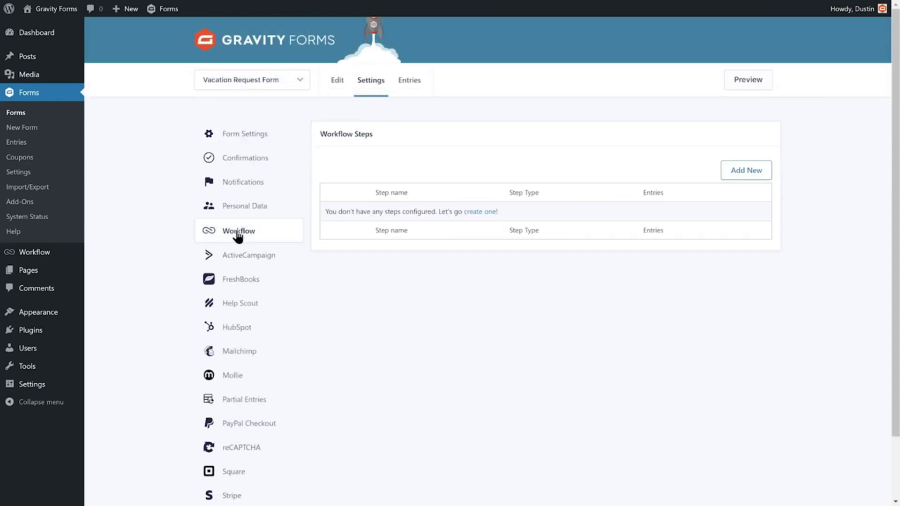
left_click(738, 171)
type("Vacation Request")
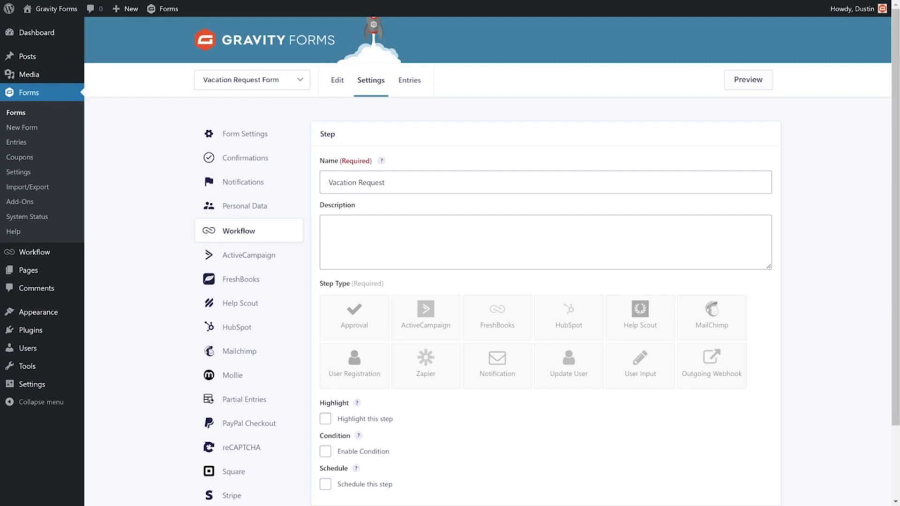
left_click(339, 326)
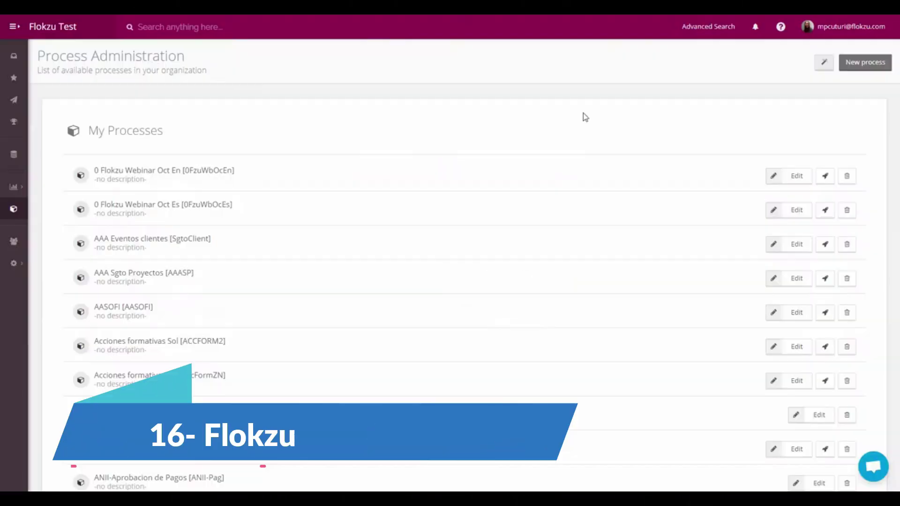
Create a new Invoice Approval process from scratch, accepting its name and ID
left_click(808, 107)
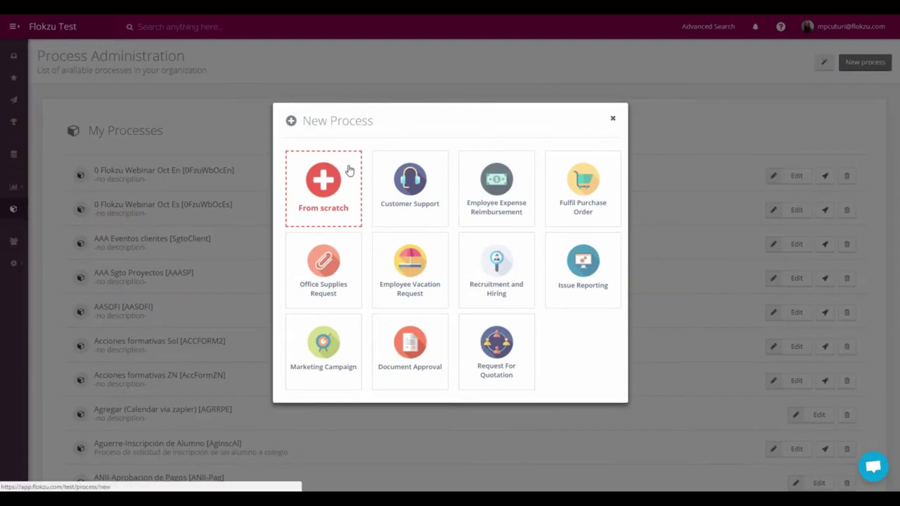
left_click(349, 170)
type("Invoice Approval")
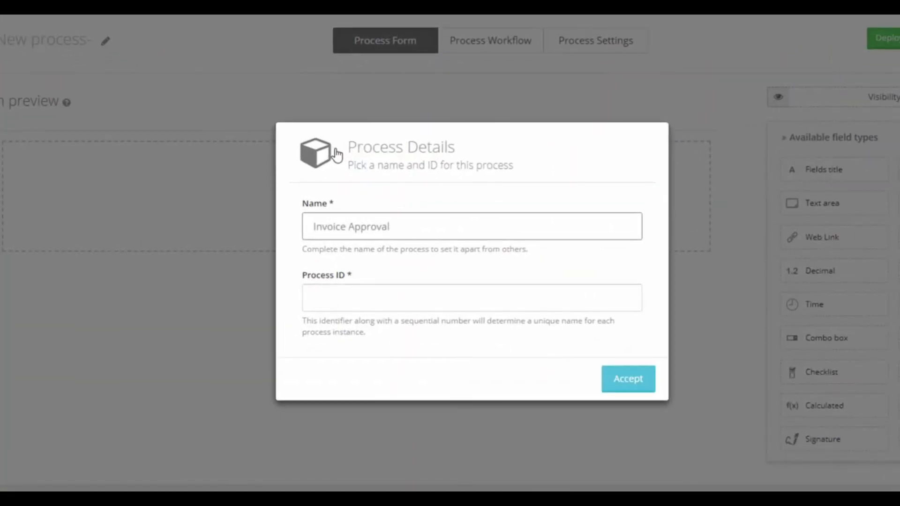
key("Tab")
type("INVOI")
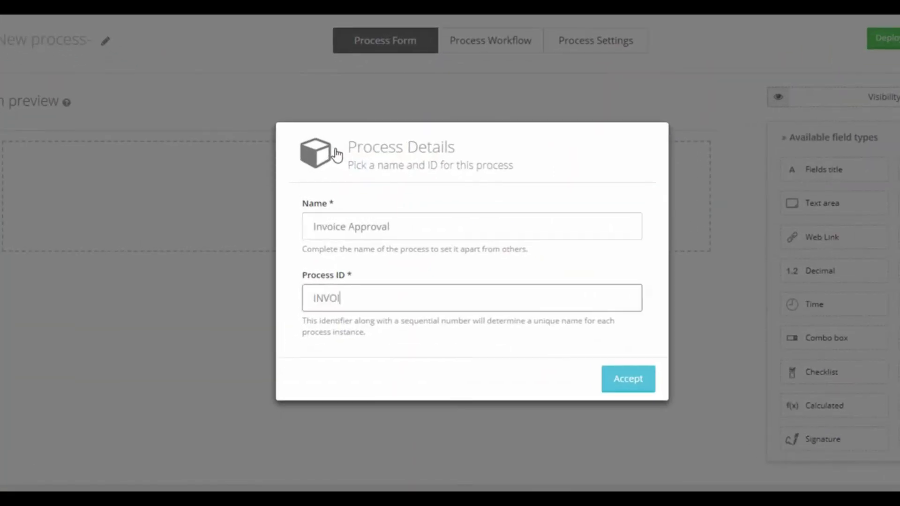
left_click(628, 380)
Add Supplier and Invoice # text fields and an Invoice Payment Due date field
left_click_drag(785, 195, 542, 193)
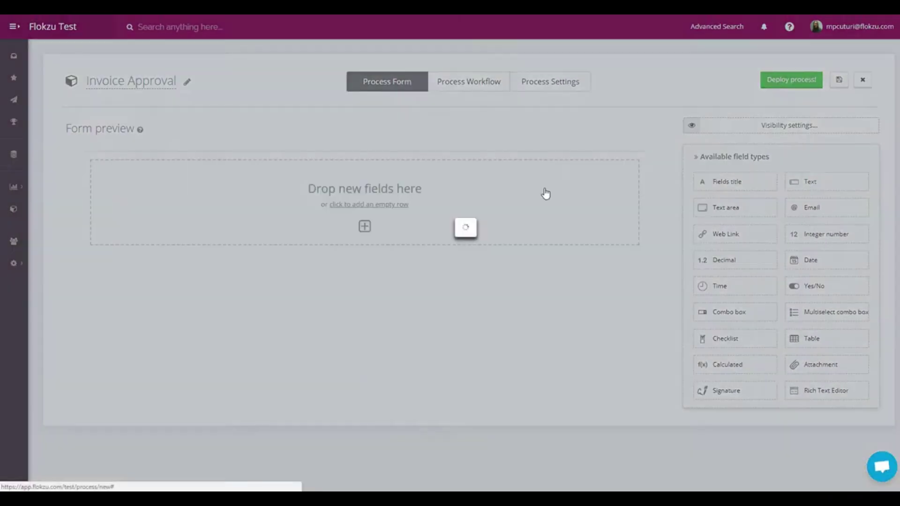
type("Supplier")
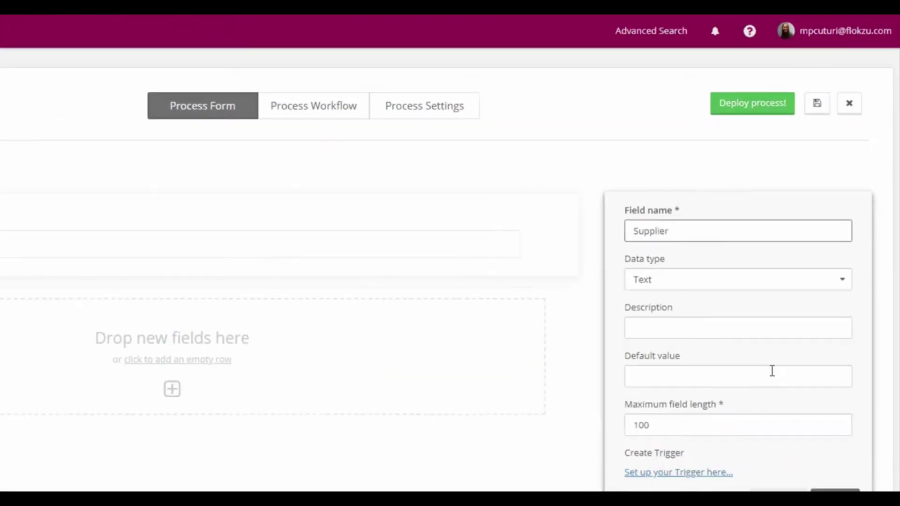
left_click(851, 373)
left_click_drag(797, 181, 515, 254)
left_click(729, 179)
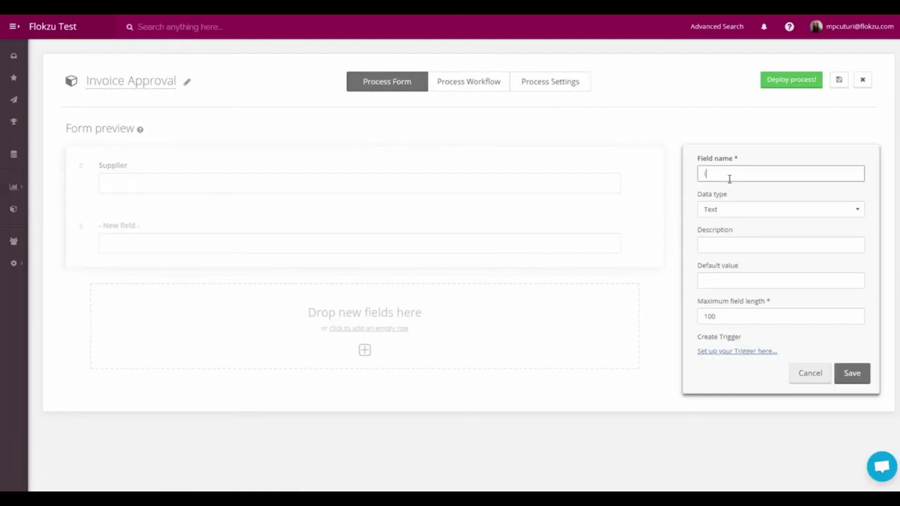
type("Invoice #")
left_click(851, 375)
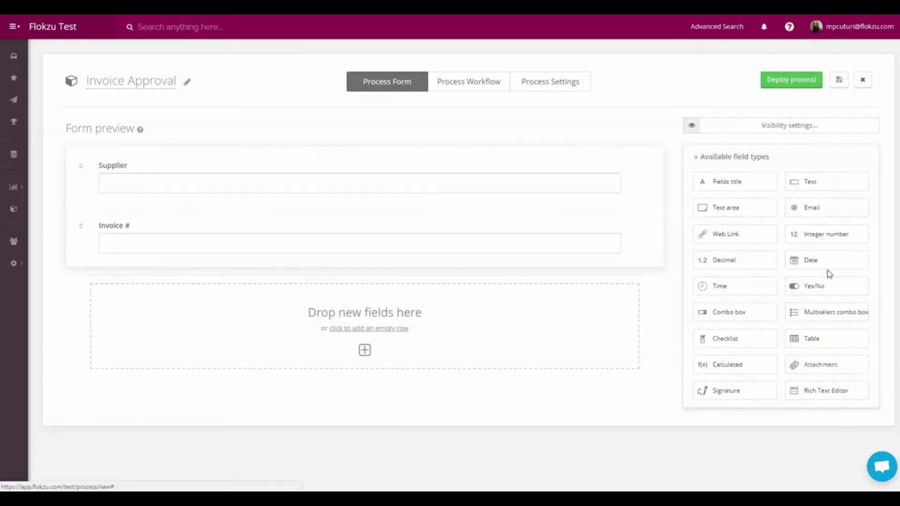
left_click_drag(827, 274, 569, 307)
left_click(762, 170)
type("Invoice Payment Due")
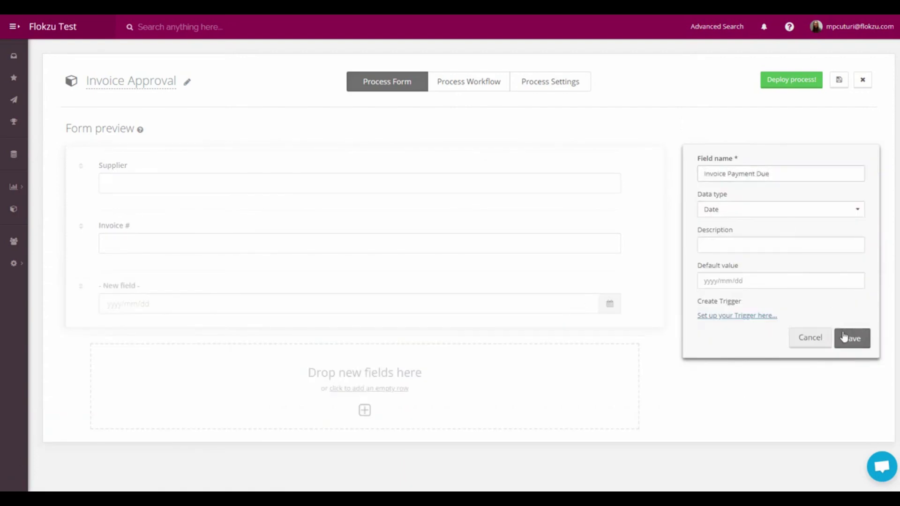
left_click(852, 337)
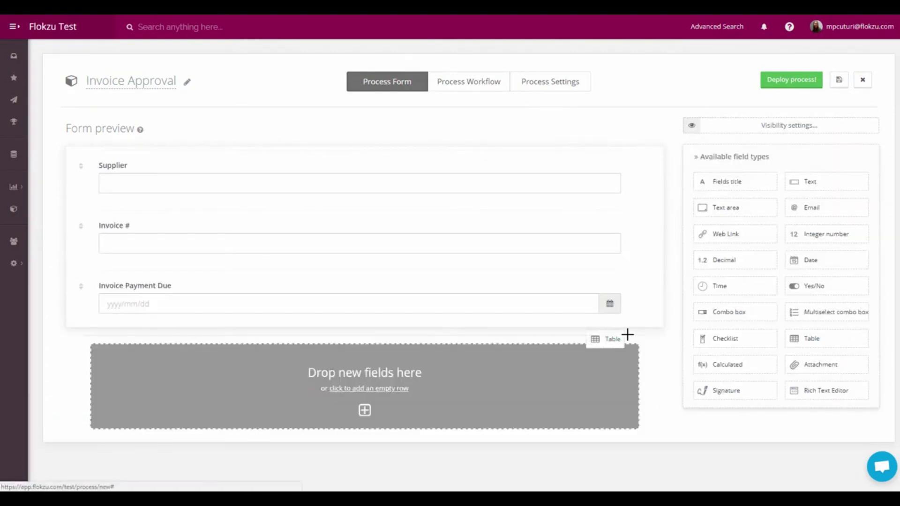
Add an Items table with a description column and a Price column holding money
left_click_drag(815, 337, 511, 362)
left_click(768, 178)
type("Items")
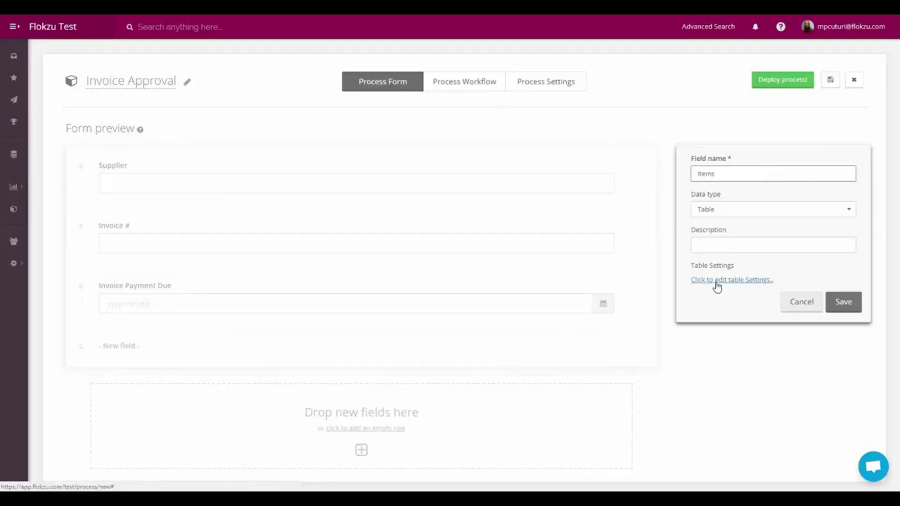
left_click(715, 282)
type("Item descriptio")
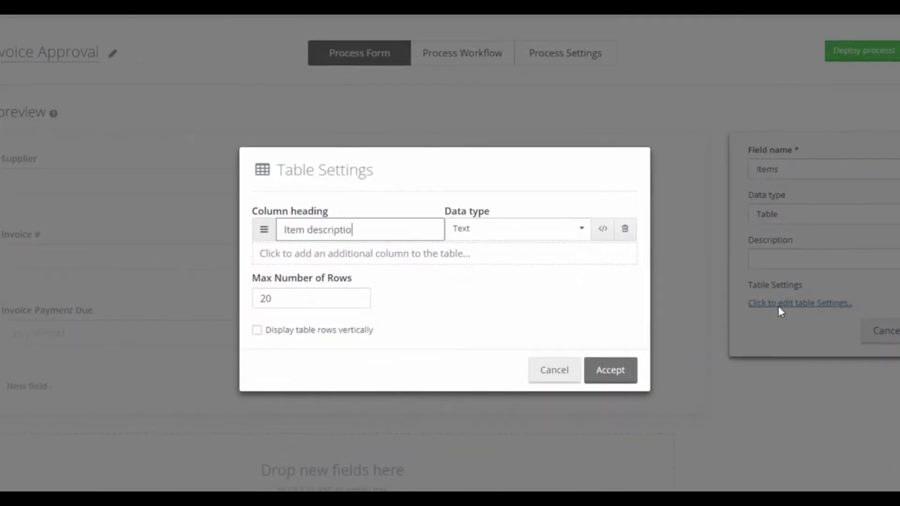
type("n")
left_click(472, 254)
left_click(427, 253)
type("Price")
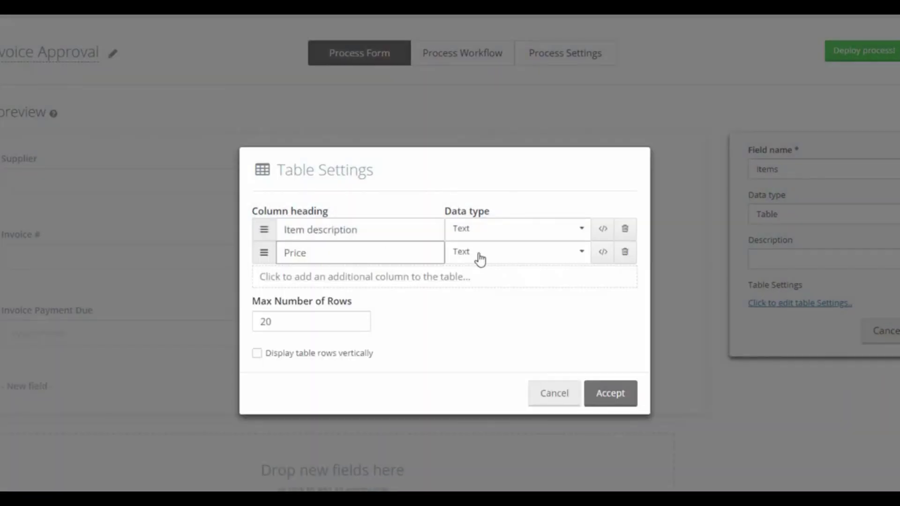
left_click(479, 259)
left_click(518, 369)
left_click(608, 395)
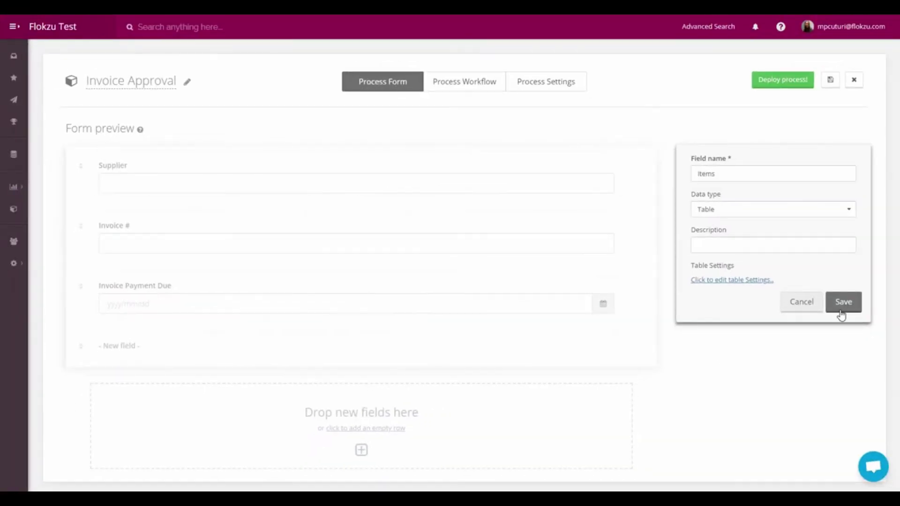
left_click(841, 315)
Add a Total calculated field summing the Items table with a Money mask
left_click_drag(739, 365, 457, 432)
left_click(757, 174)
type("Total")
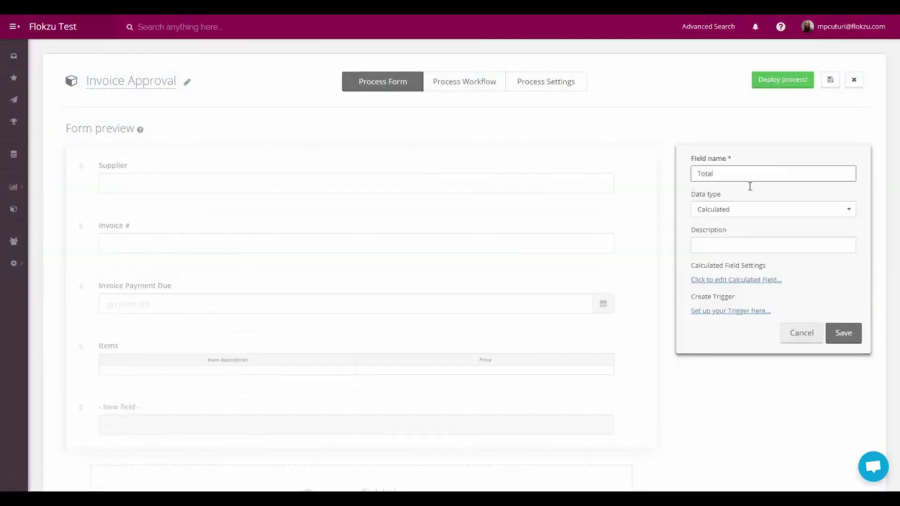
left_click(735, 280)
left_click(442, 249)
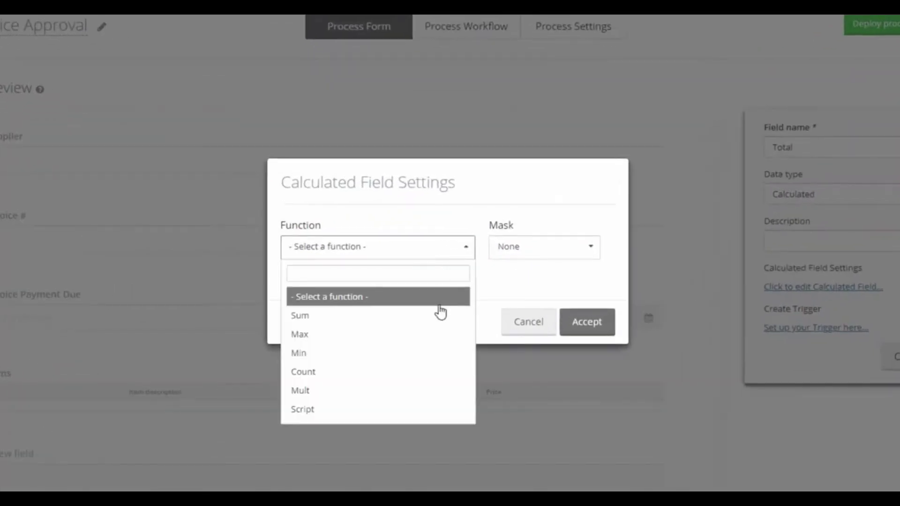
left_click(443, 304)
left_click(508, 256)
left_click(524, 314)
left_click(445, 304)
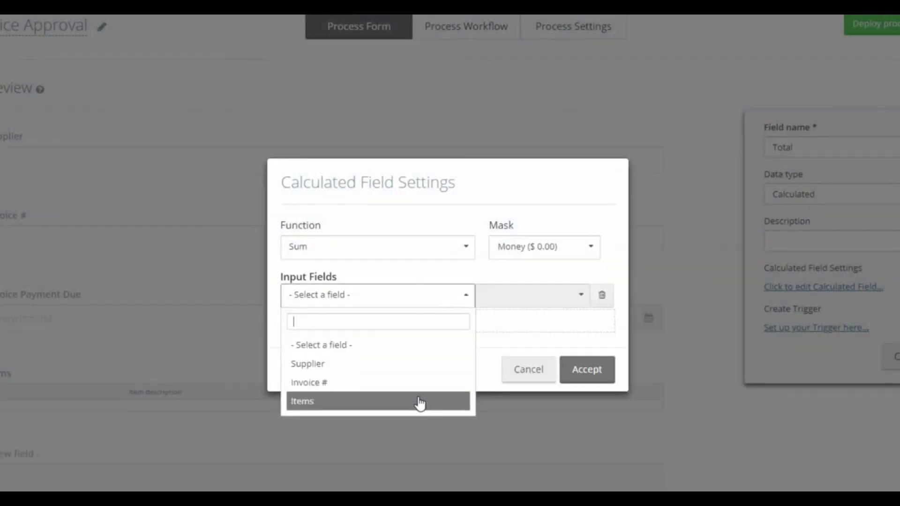
left_click(418, 401)
left_click(511, 303)
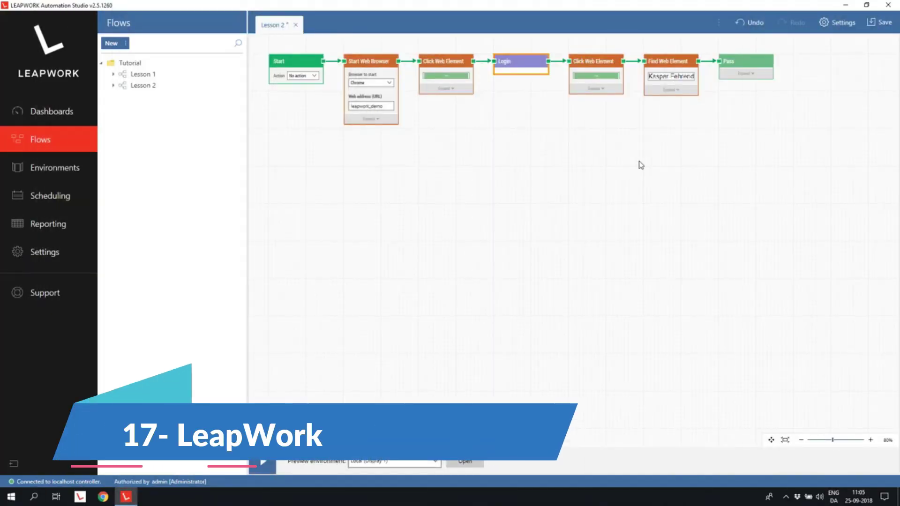
Open the Login sub-flow from the Lesson 2 flow canvas
right_click(574, 171)
left_click(582, 176)
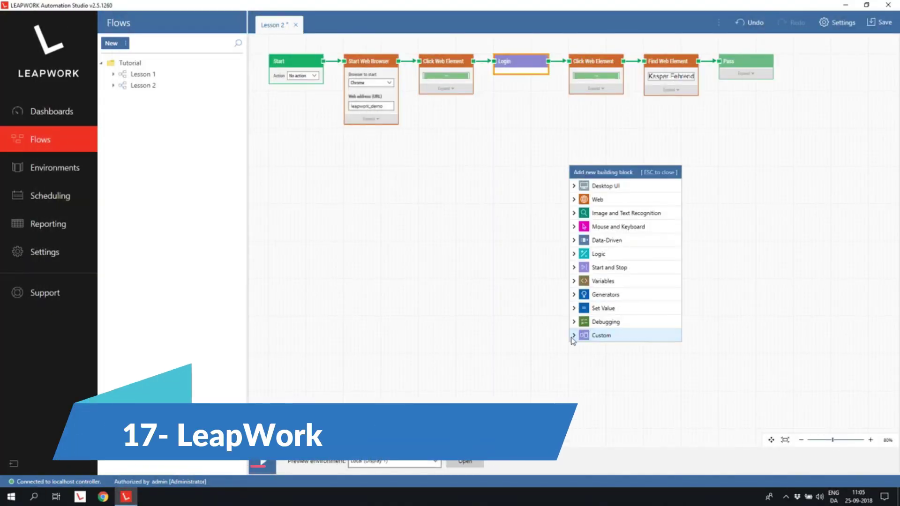
left_click(149, 99)
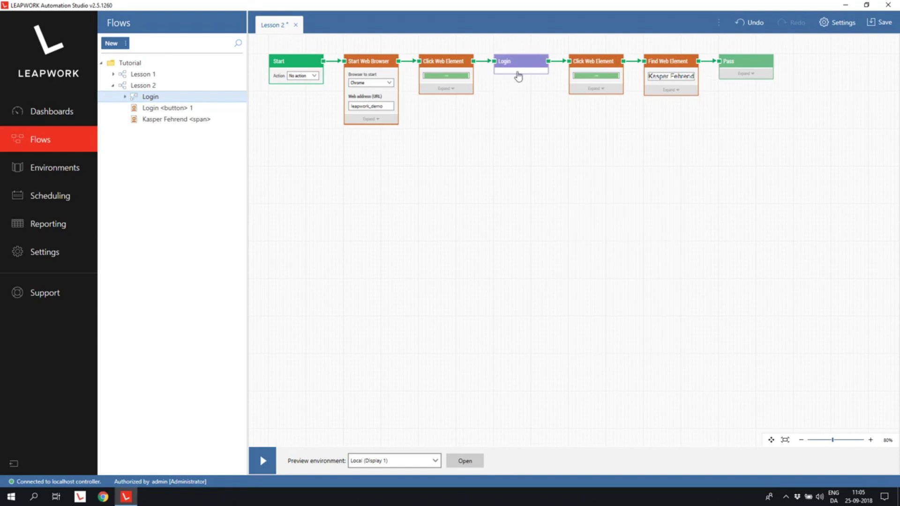
double_click(518, 73)
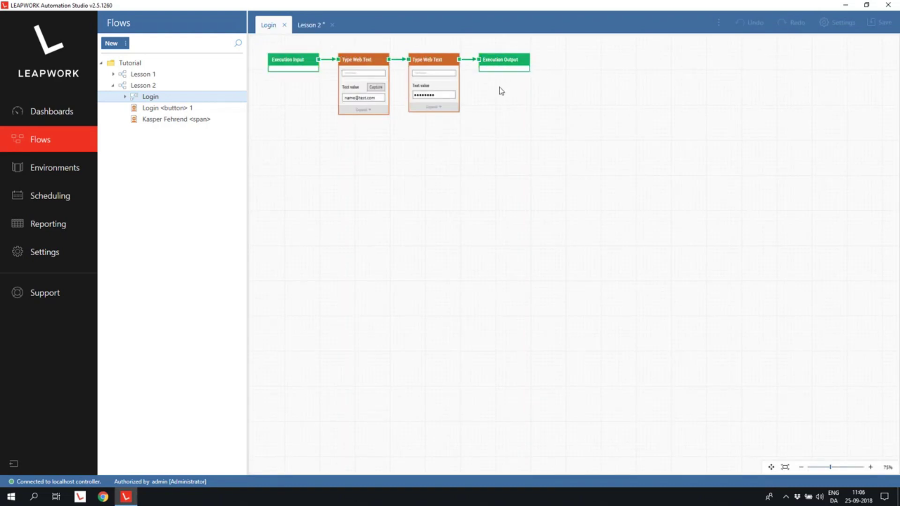
left_click(307, 29)
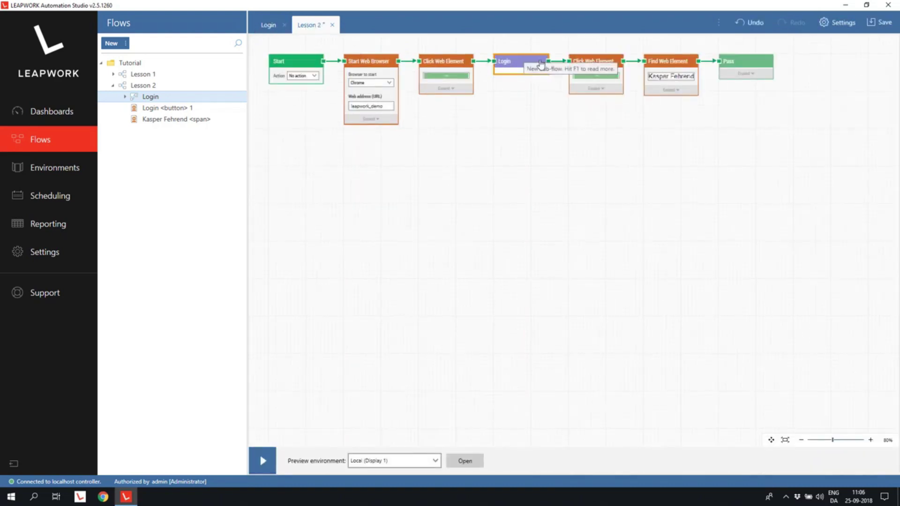
left_click(278, 28)
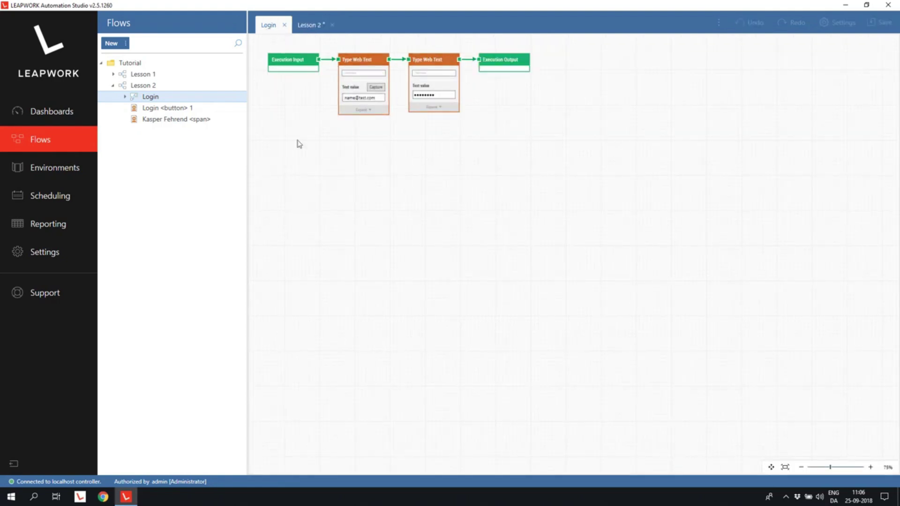
left_click(343, 98)
double_click(344, 131)
type("Value i")
left_click(414, 192)
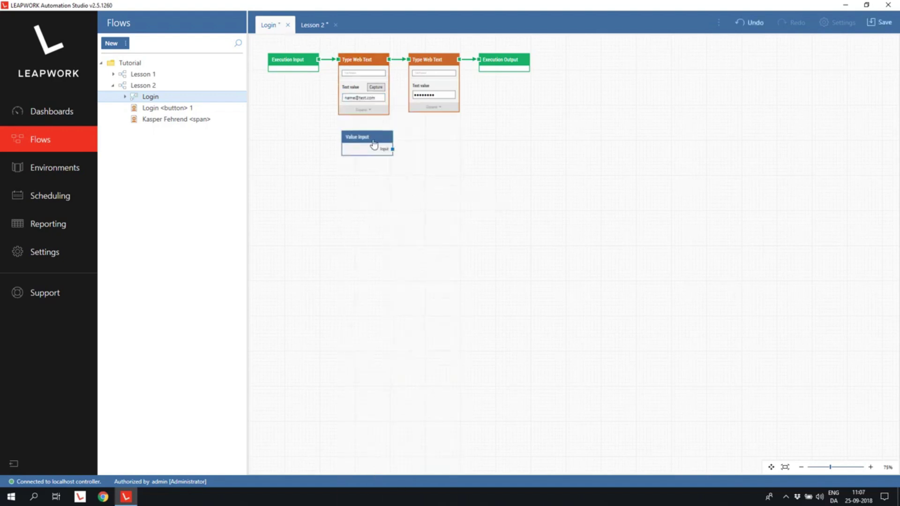
double_click(373, 139)
type("Email")
mouse_move(373, 161)
left_mouse_down()
mouse_move(322, 161)
mouse_move(306, 142)
mouse_move(352, 76)
left_mouse_up()
scroll(322, 169, "up", 2)
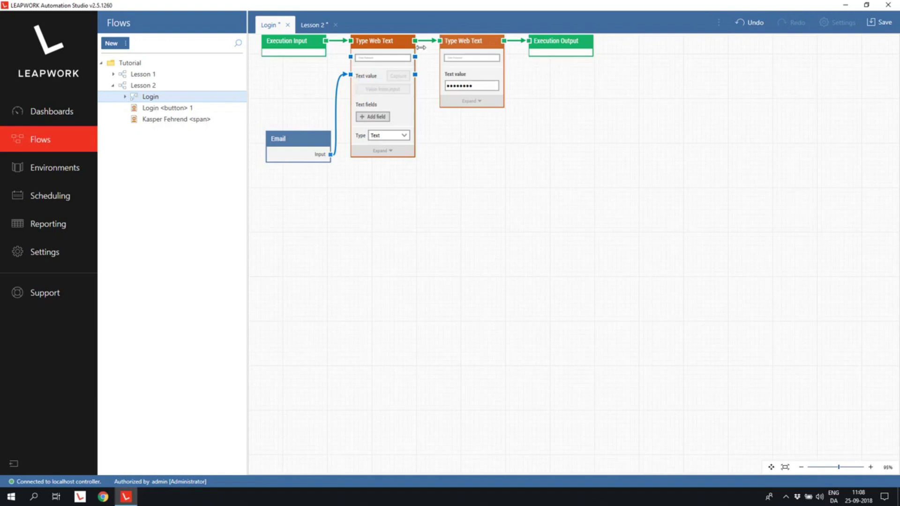
double_click(420, 182)
type("Value")
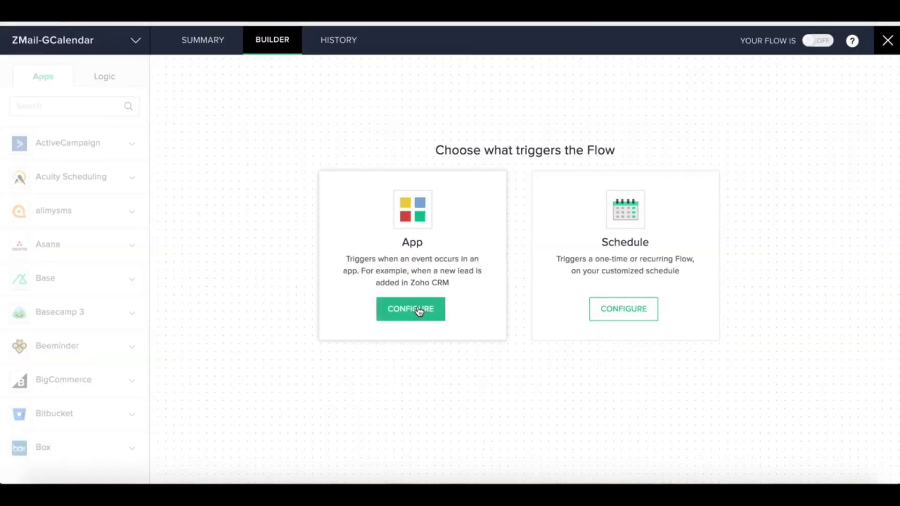
Choose Zoho Mail's New Mail app event as the flow's trigger
left_click(418, 311)
type("zoho mail")
left_click(450, 144)
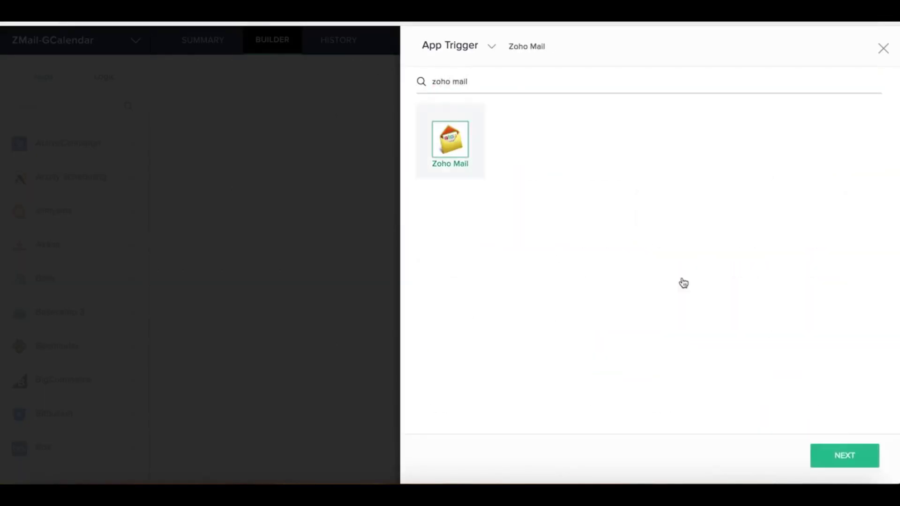
left_click(844, 455)
left_click(550, 205)
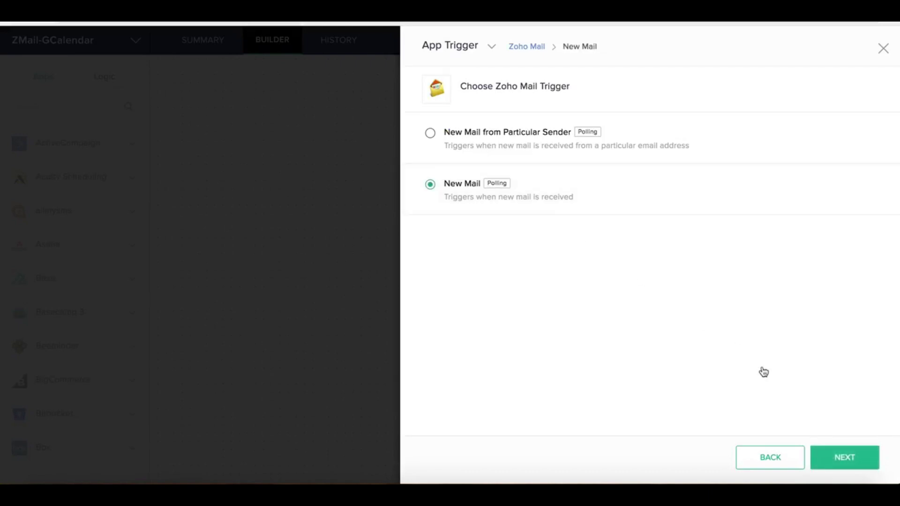
left_click(828, 453)
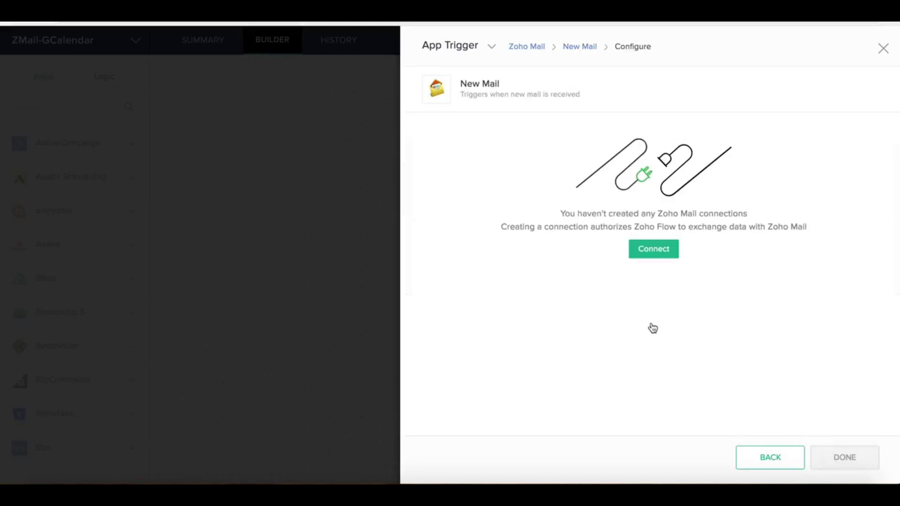
Authorize a new Zoho Mail connection and have the trigger watch only the Events folder
left_click(653, 249)
type("bella's zoh")
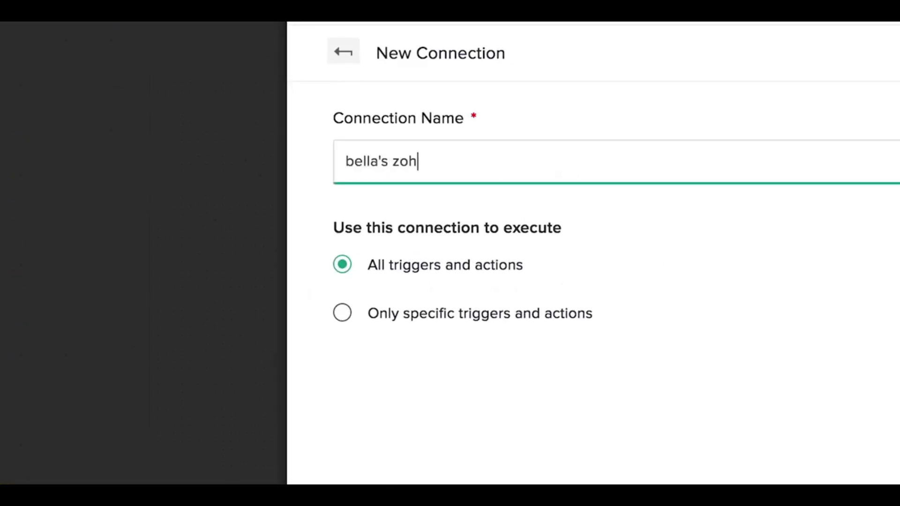
type("o mail connection")
left_click(840, 458)
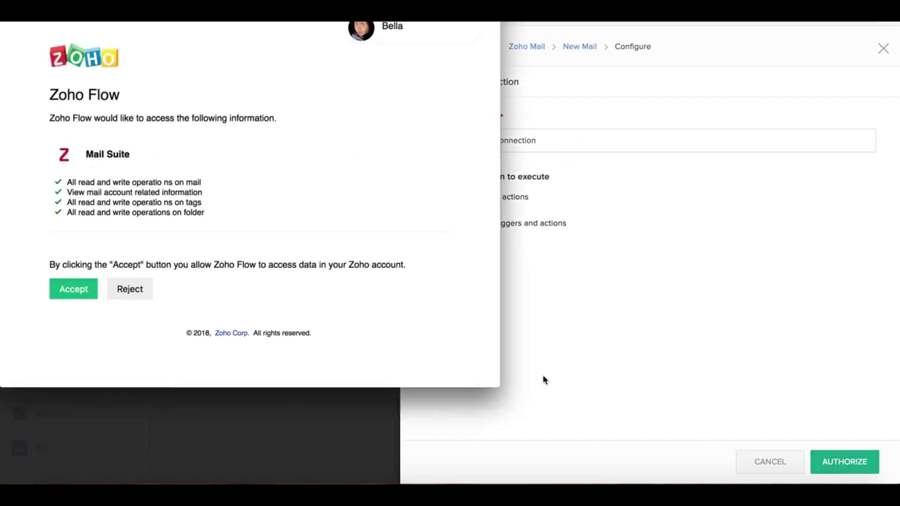
left_click(74, 290)
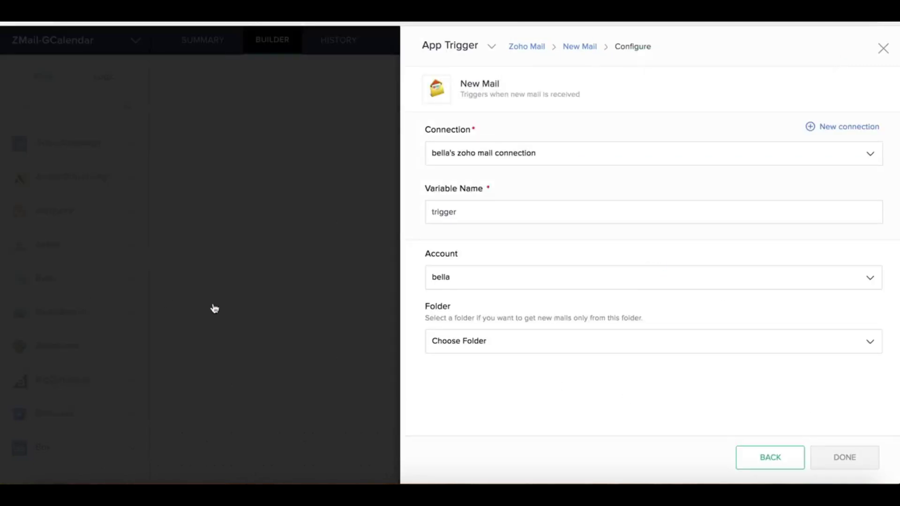
left_click(374, 276)
scroll(401, 392, "down", 3)
left_click(401, 391)
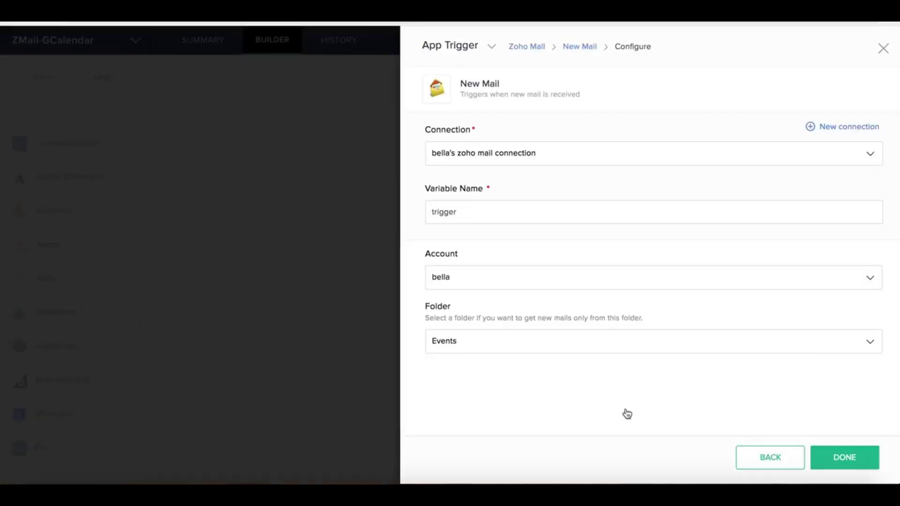
left_click(832, 459)
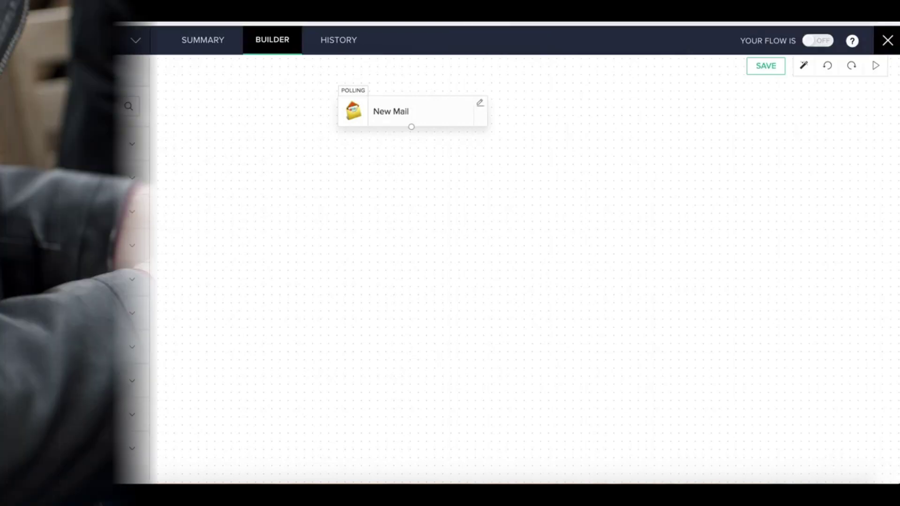